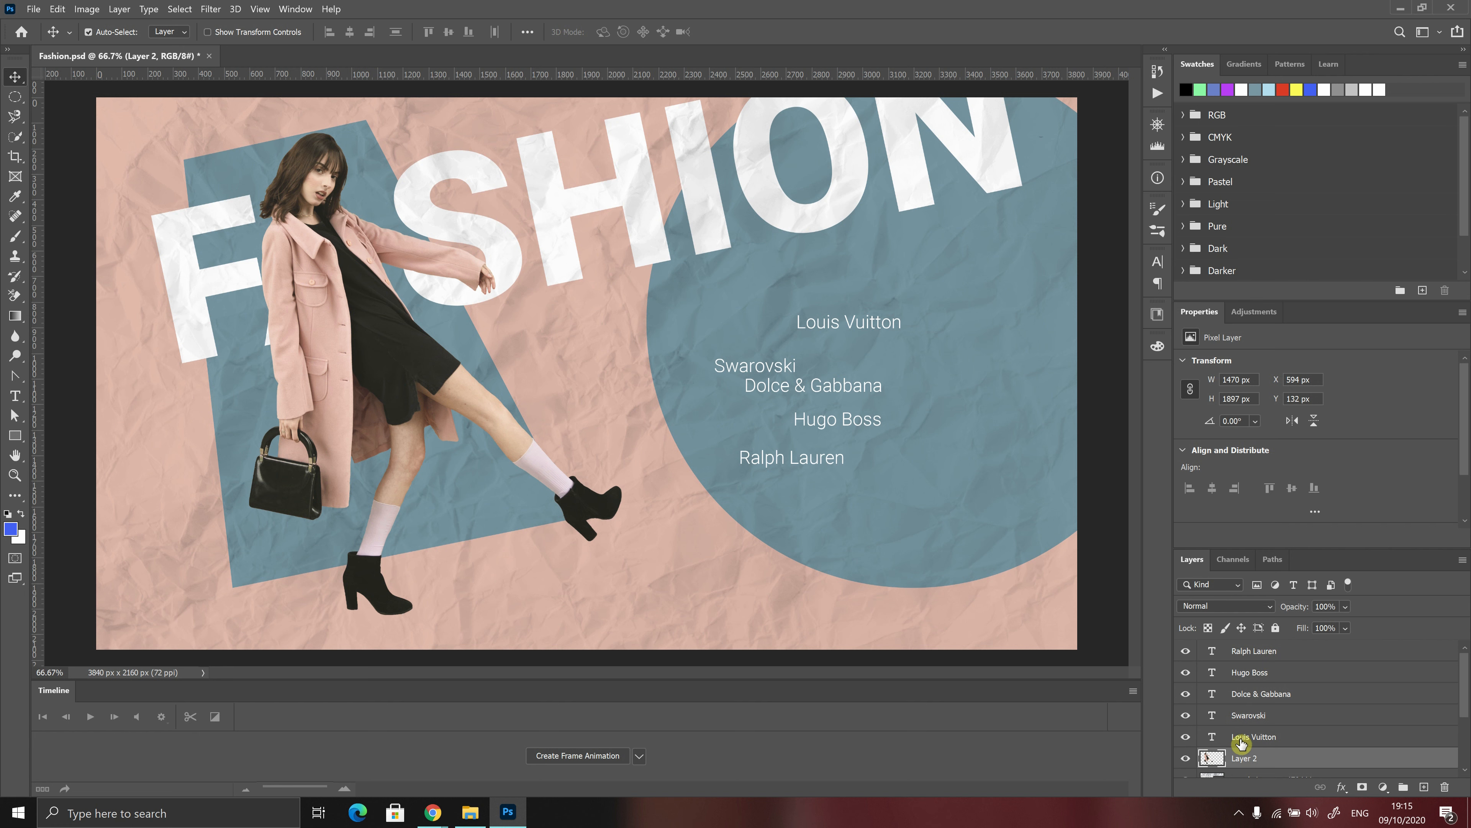
# Select the five brand-name text layers and align them by left edges, horizontal centers and right edges in turn
pyautogui.click(1277, 743)
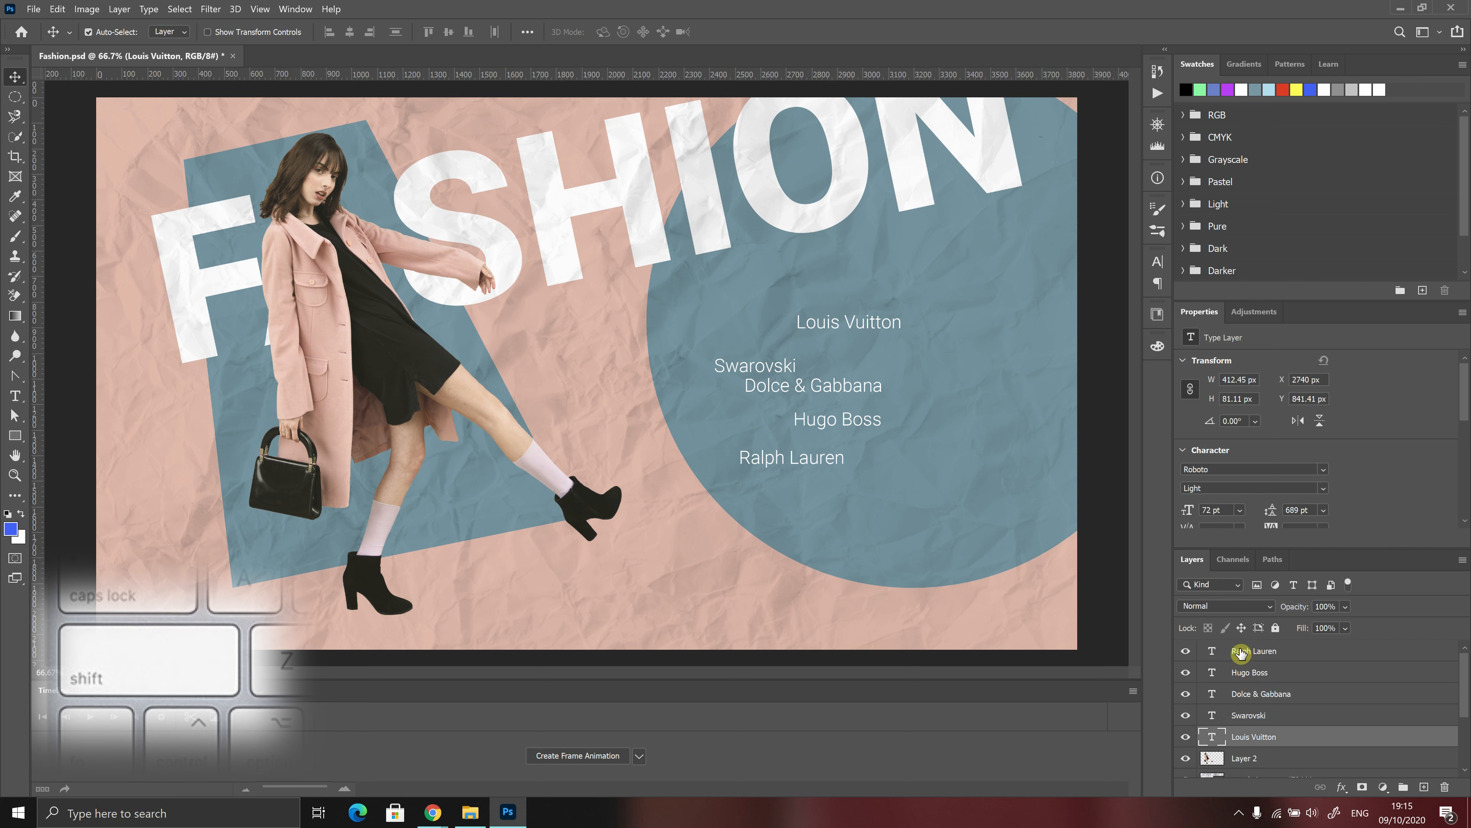
pyautogui.keyDown('shift'); pyautogui.click(1270, 654); pyautogui.keyUp('shift')
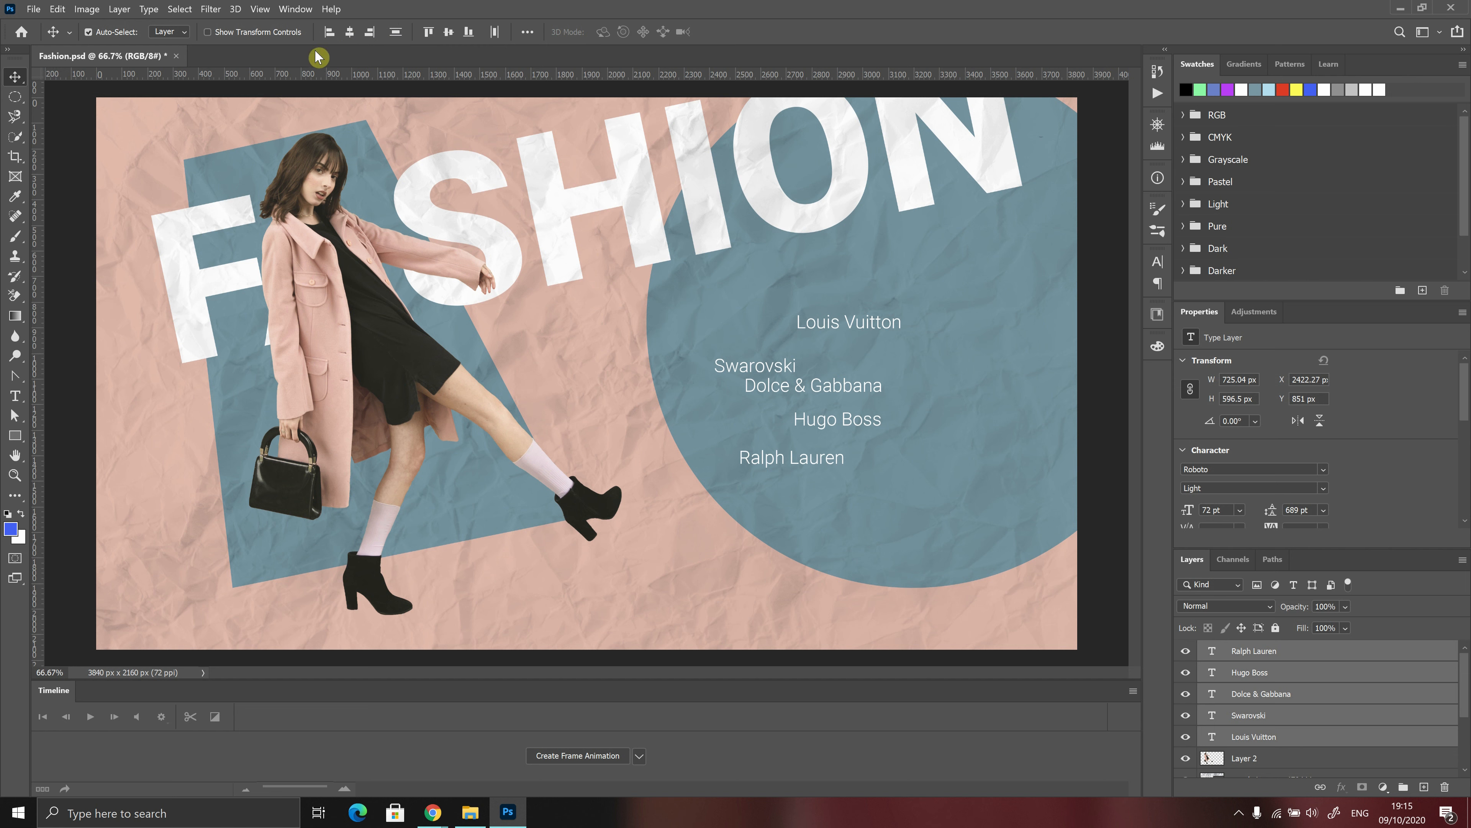
pyautogui.click(331, 35)
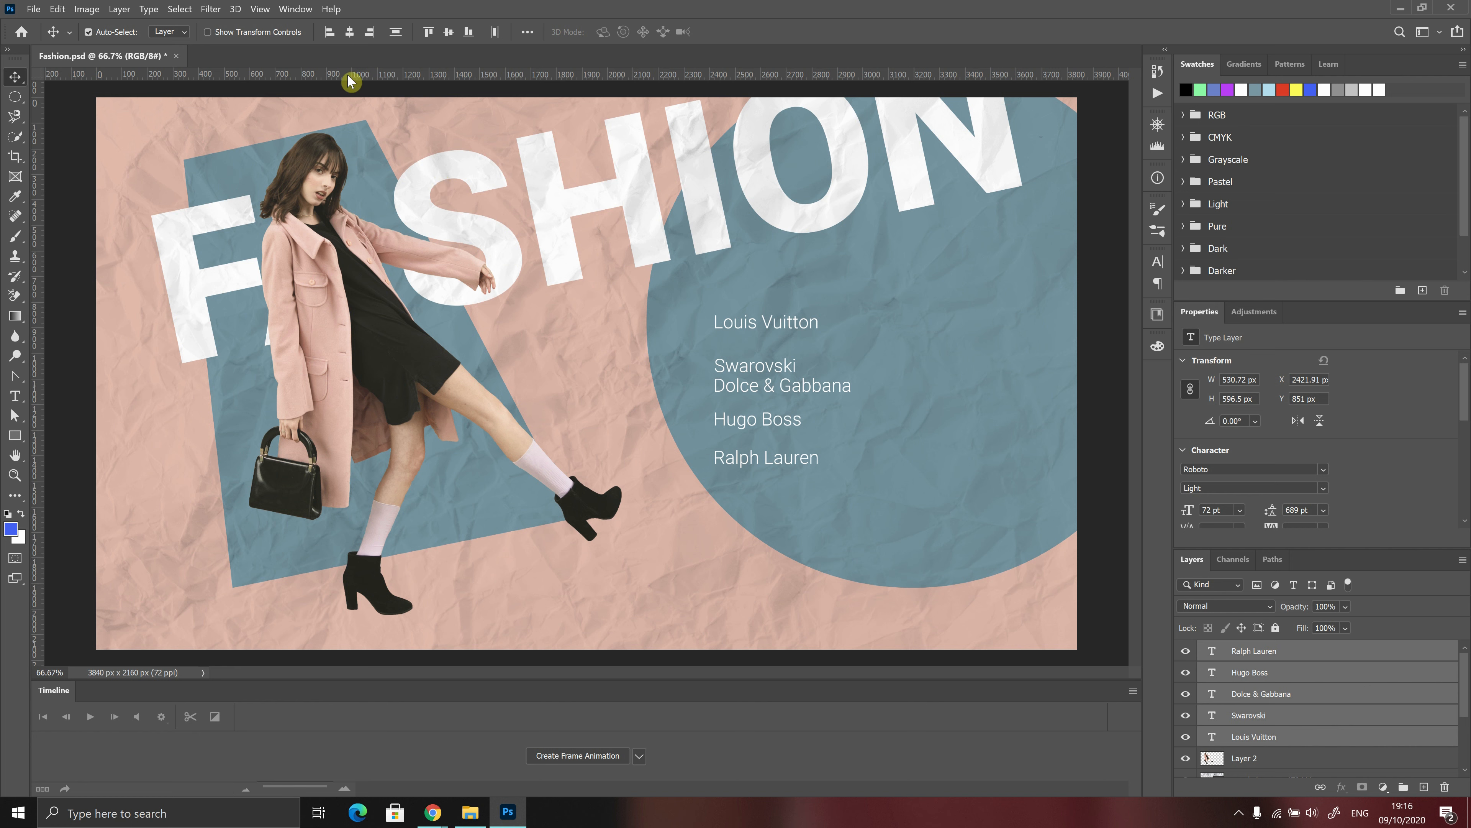
pyautogui.click(350, 33)
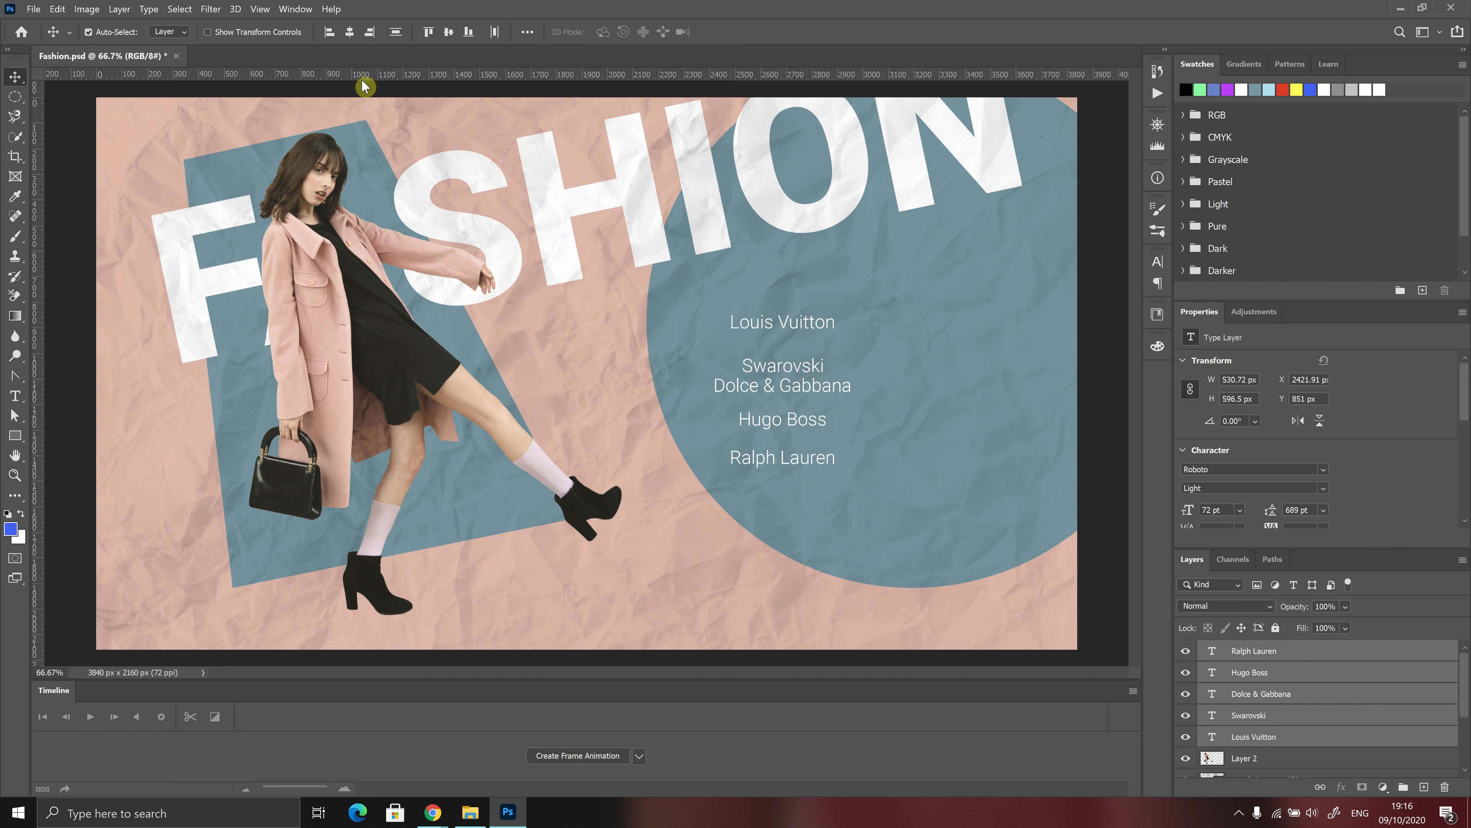
pyautogui.click(371, 36)
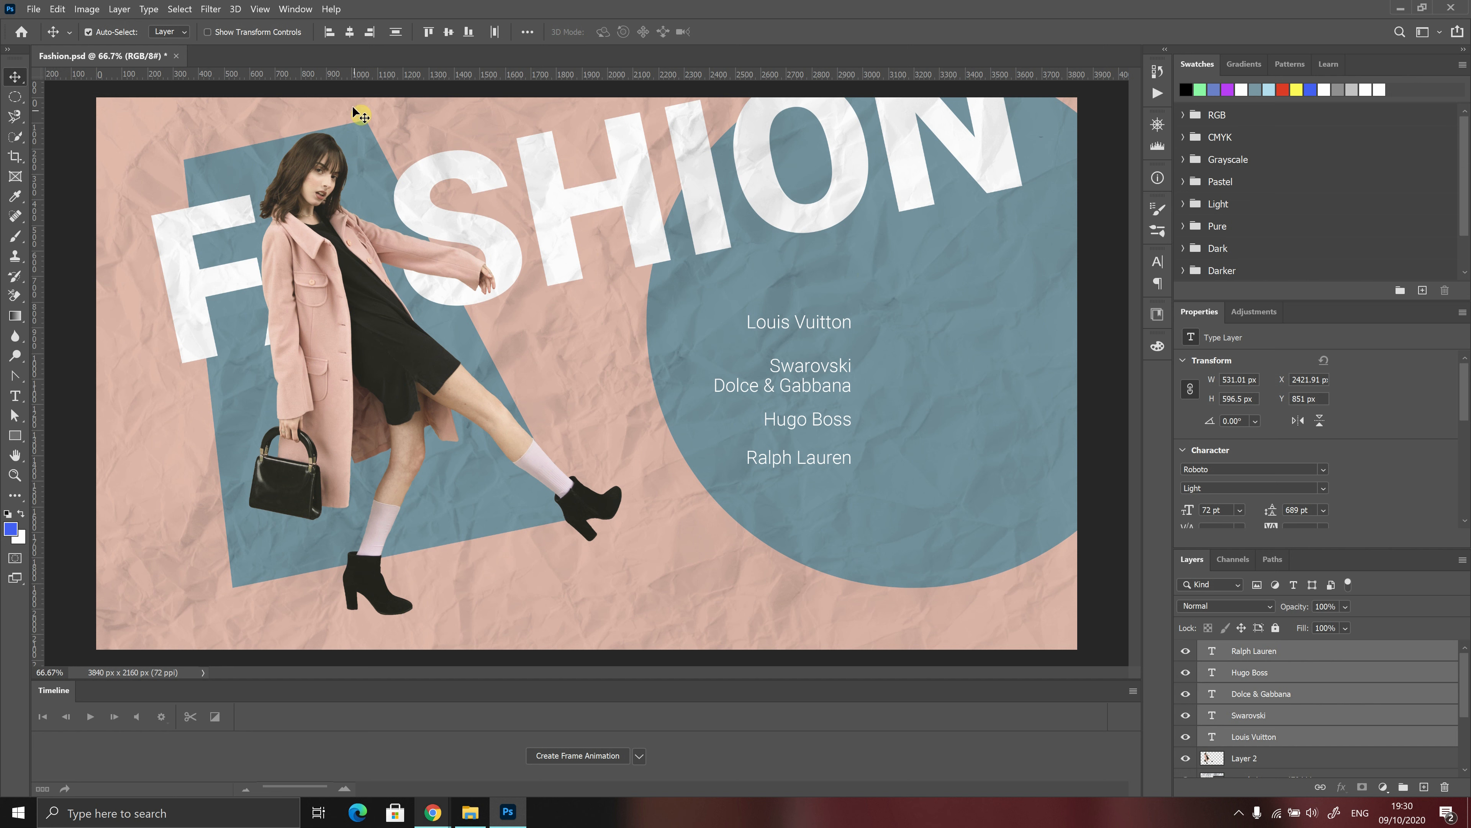
# Align the five brand-name text layers by their left edges and distribute them vertically
pyautogui.click(332, 34)
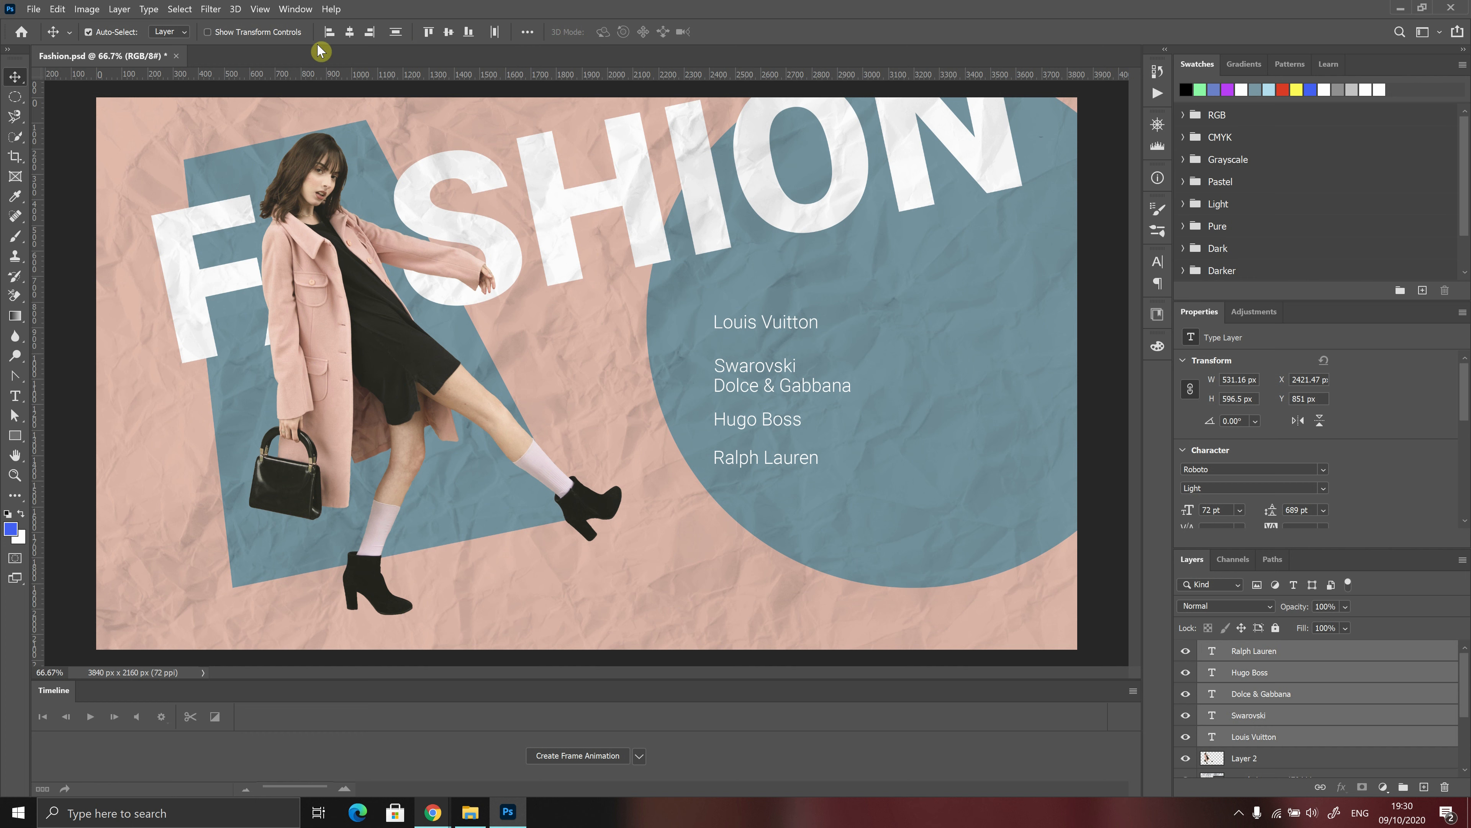
pyautogui.click(396, 36)
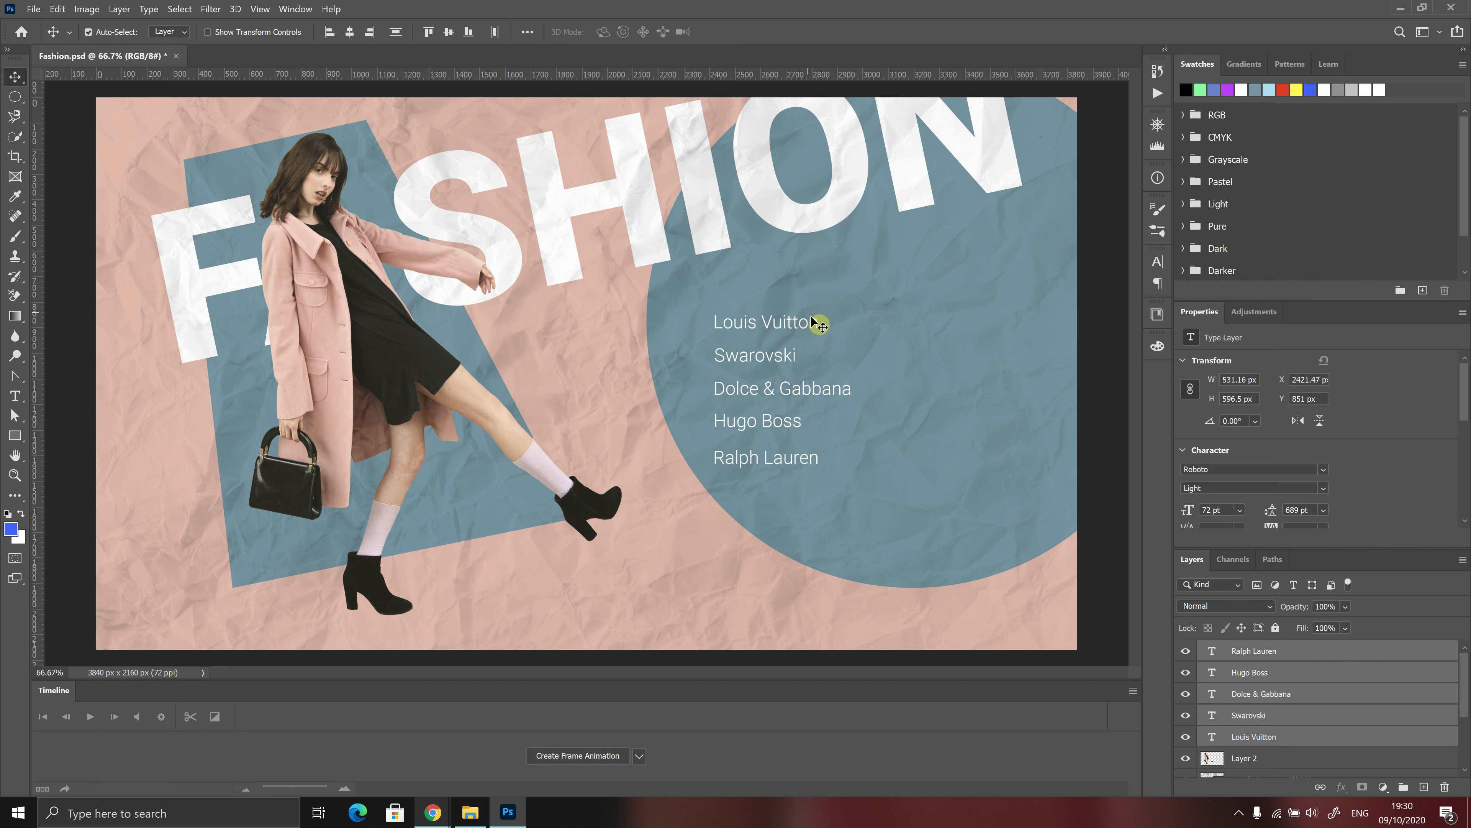
pyautogui.click(1238, 813)
pyautogui.click(1237, 783)
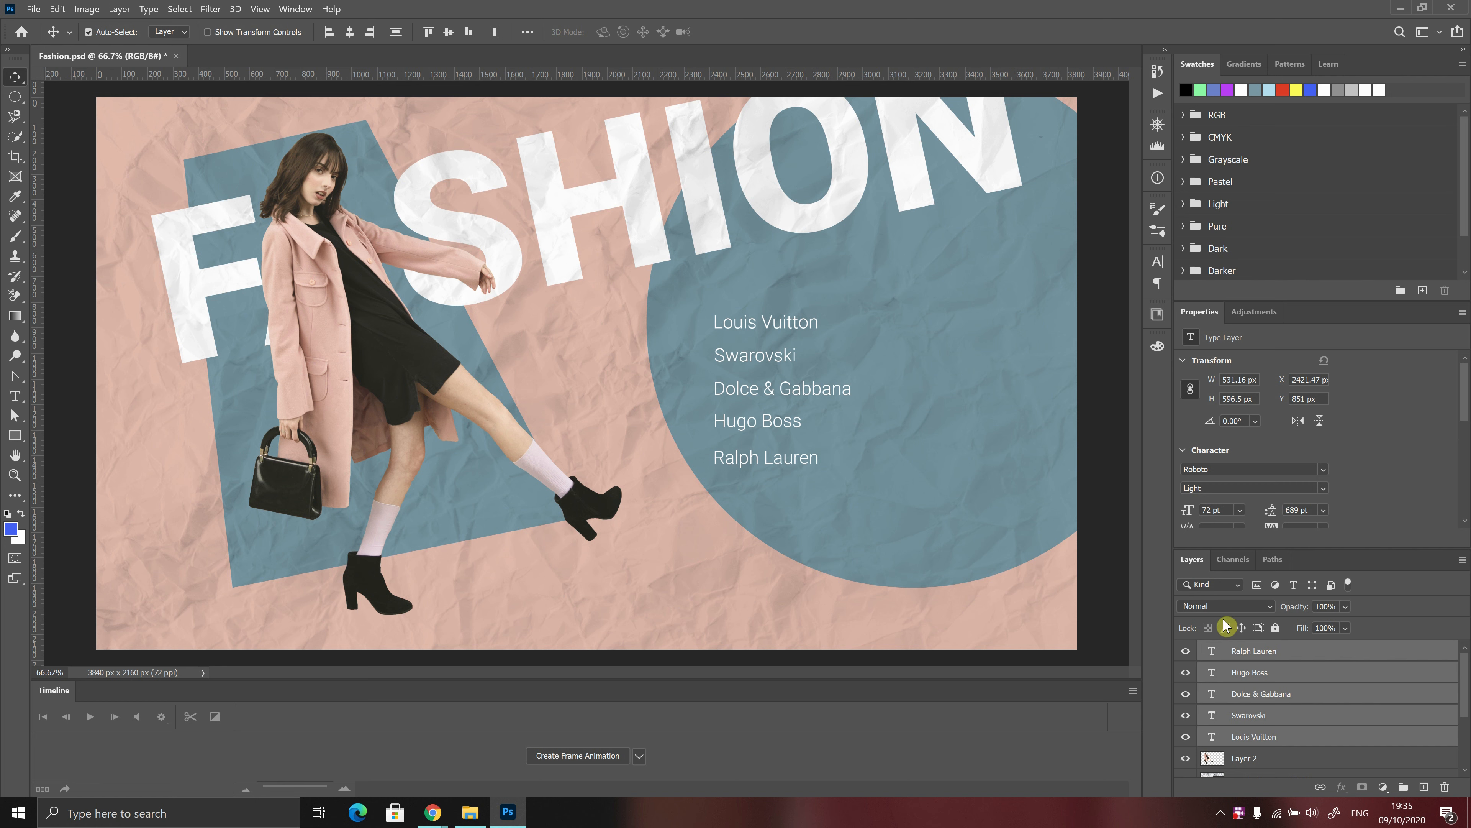
# Move the Louis Vuitton text straight up to about Y 714 px and distribute all five brand-name layers vertically
pyautogui.click(1240, 653)
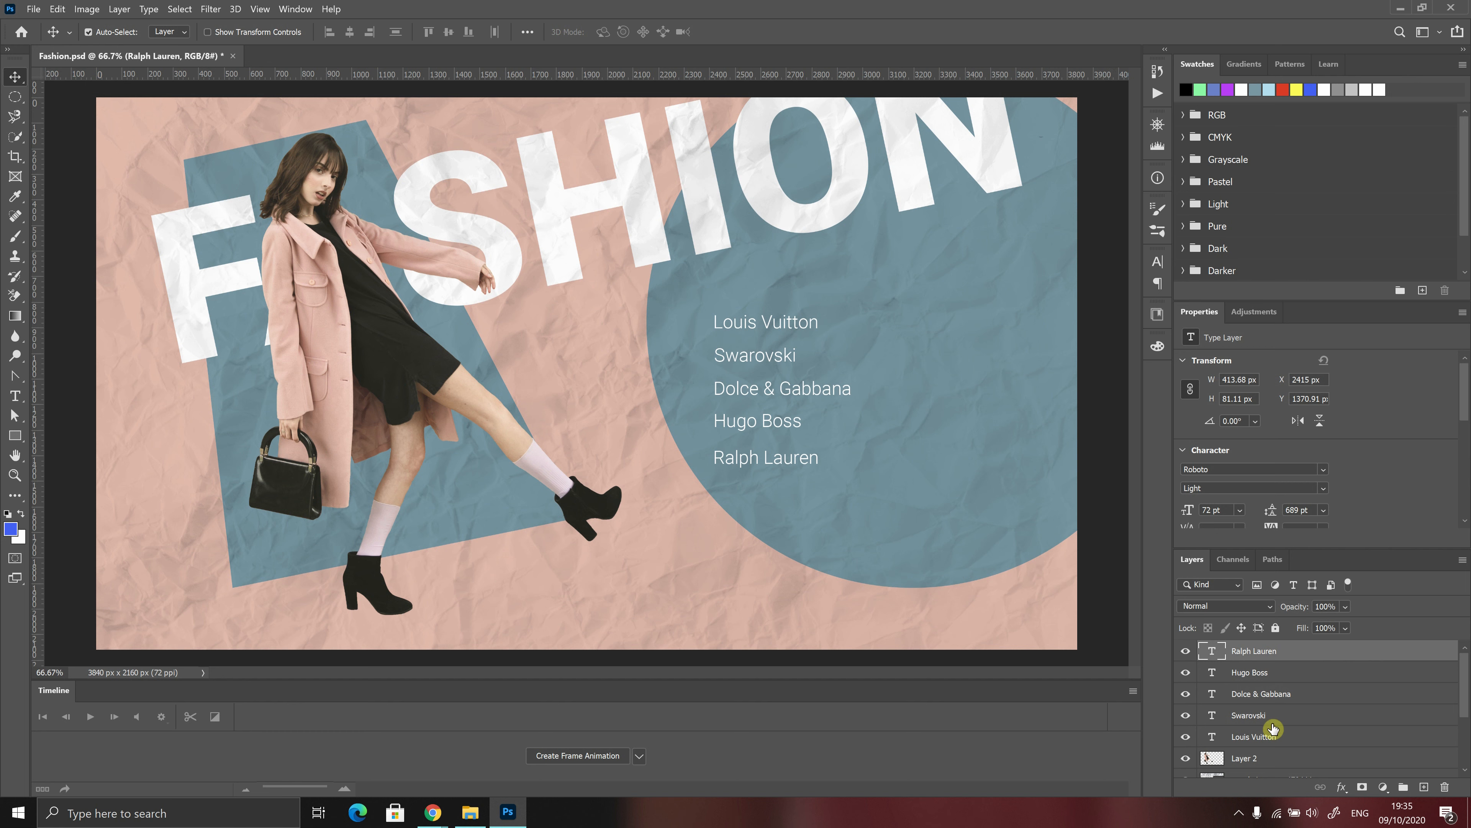
pyautogui.click(1260, 742)
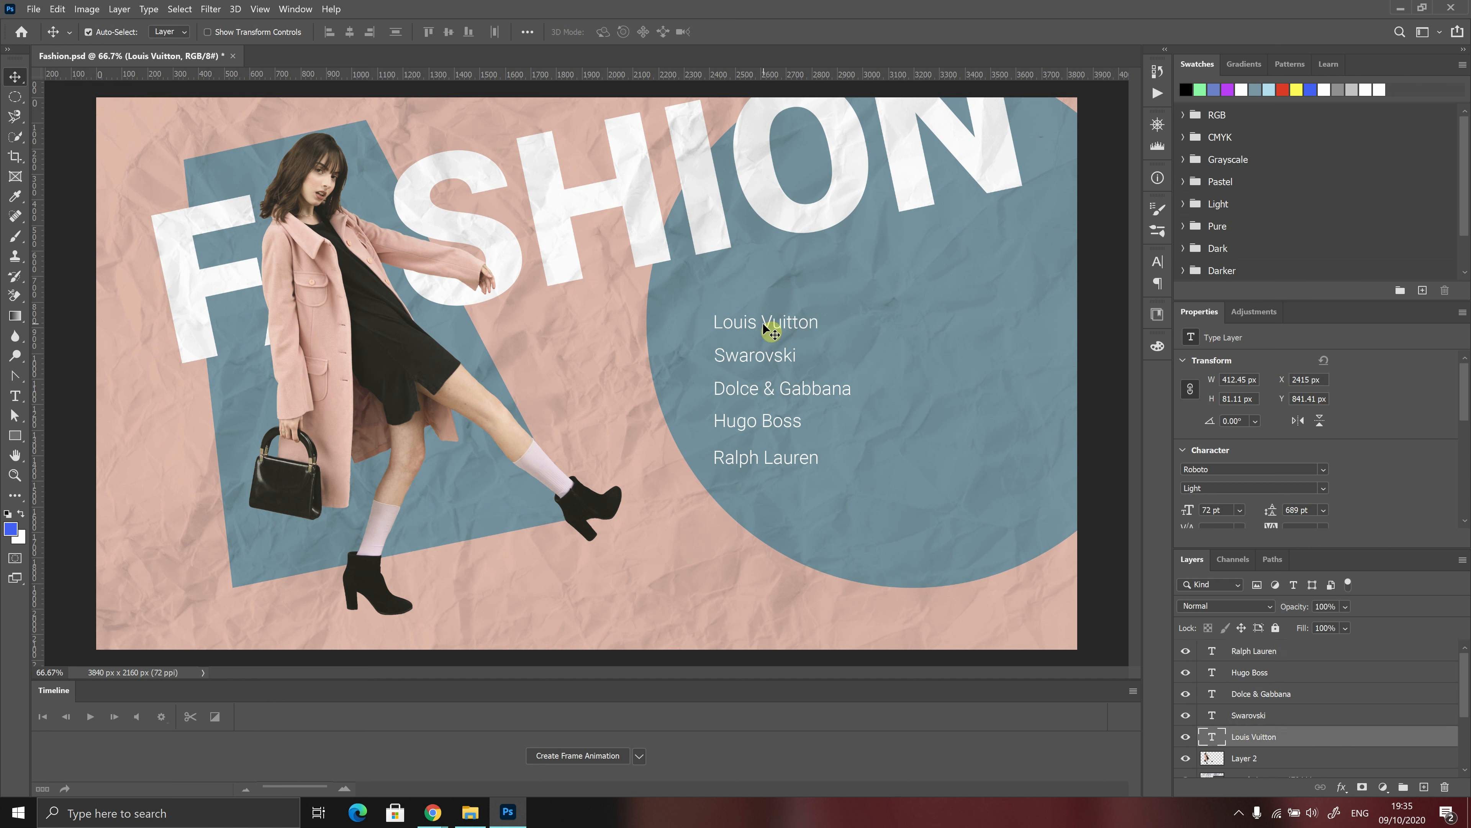
pyautogui.moveTo(770, 320); pyautogui.dragTo(771, 291)
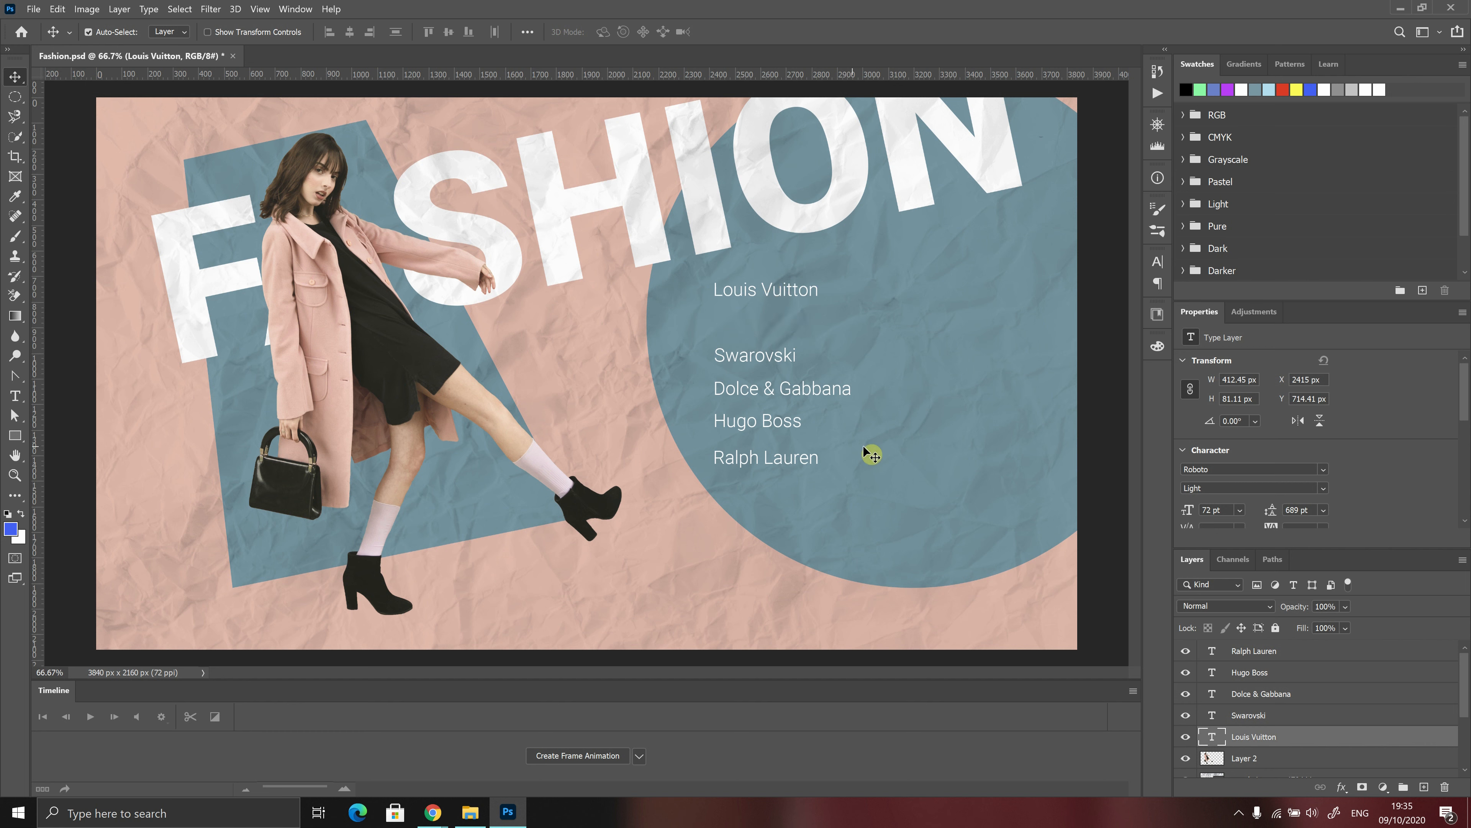
pyautogui.keyDown('shift'); pyautogui.click(1292, 655); pyautogui.keyUp('shift')
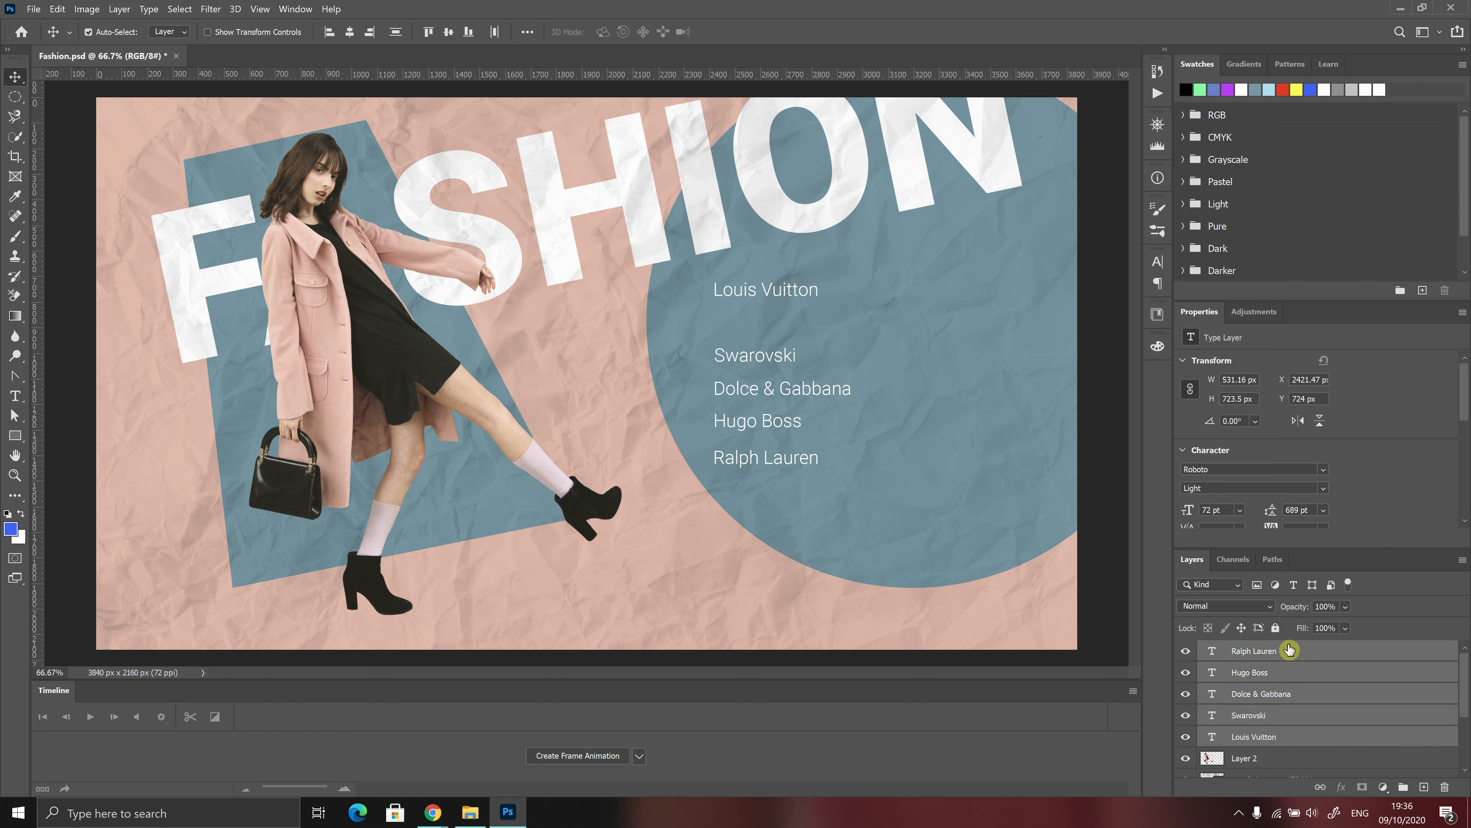
pyautogui.click(396, 33)
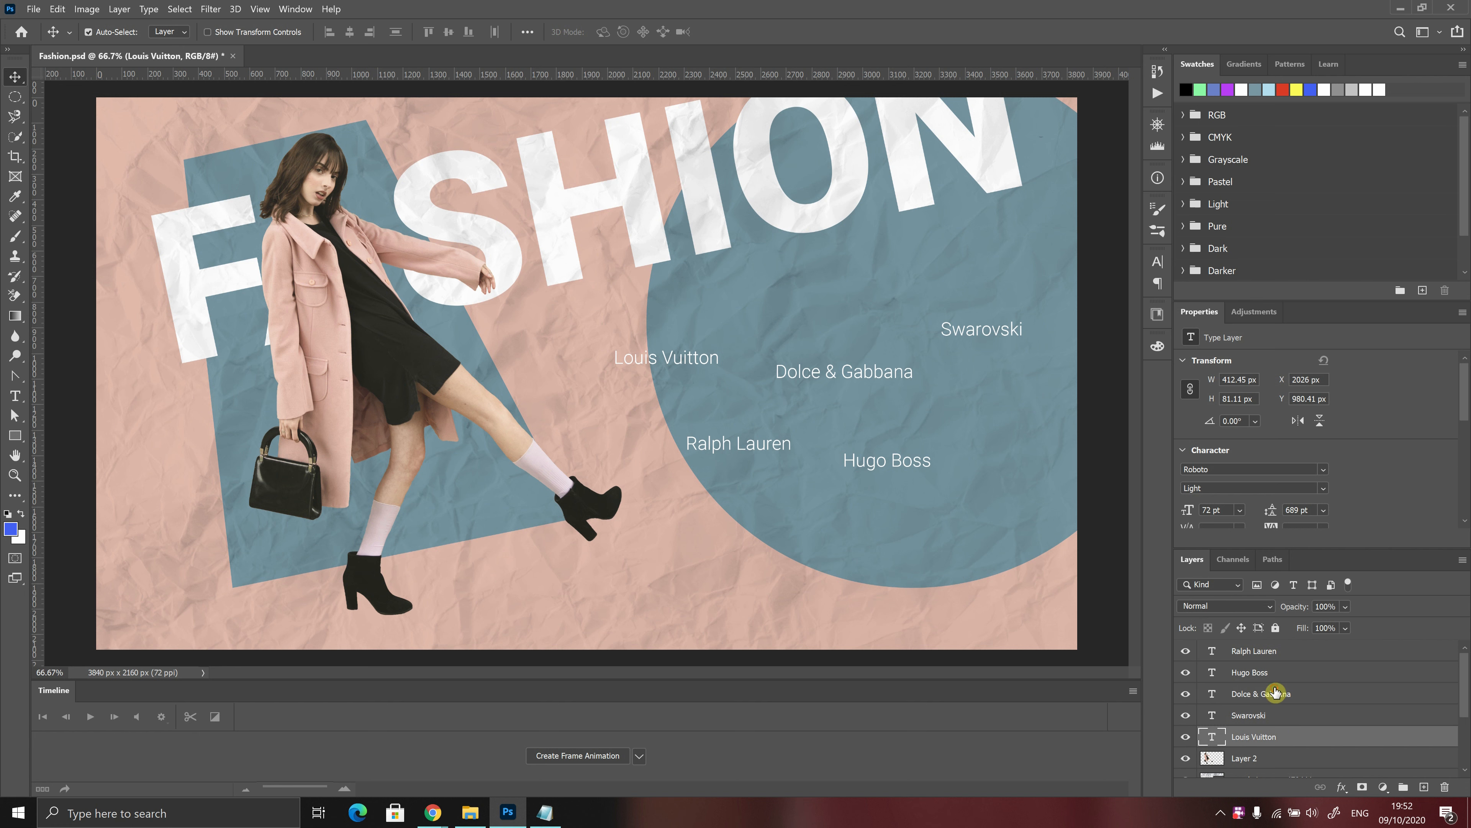
# Align the Louis Vuitton, Swarovski and Dolce & Gabbana layers by top edges, vertical centers and finally bottom edges
pyautogui.keyDown('shift'); pyautogui.click(1266, 700); pyautogui.keyUp('shift')
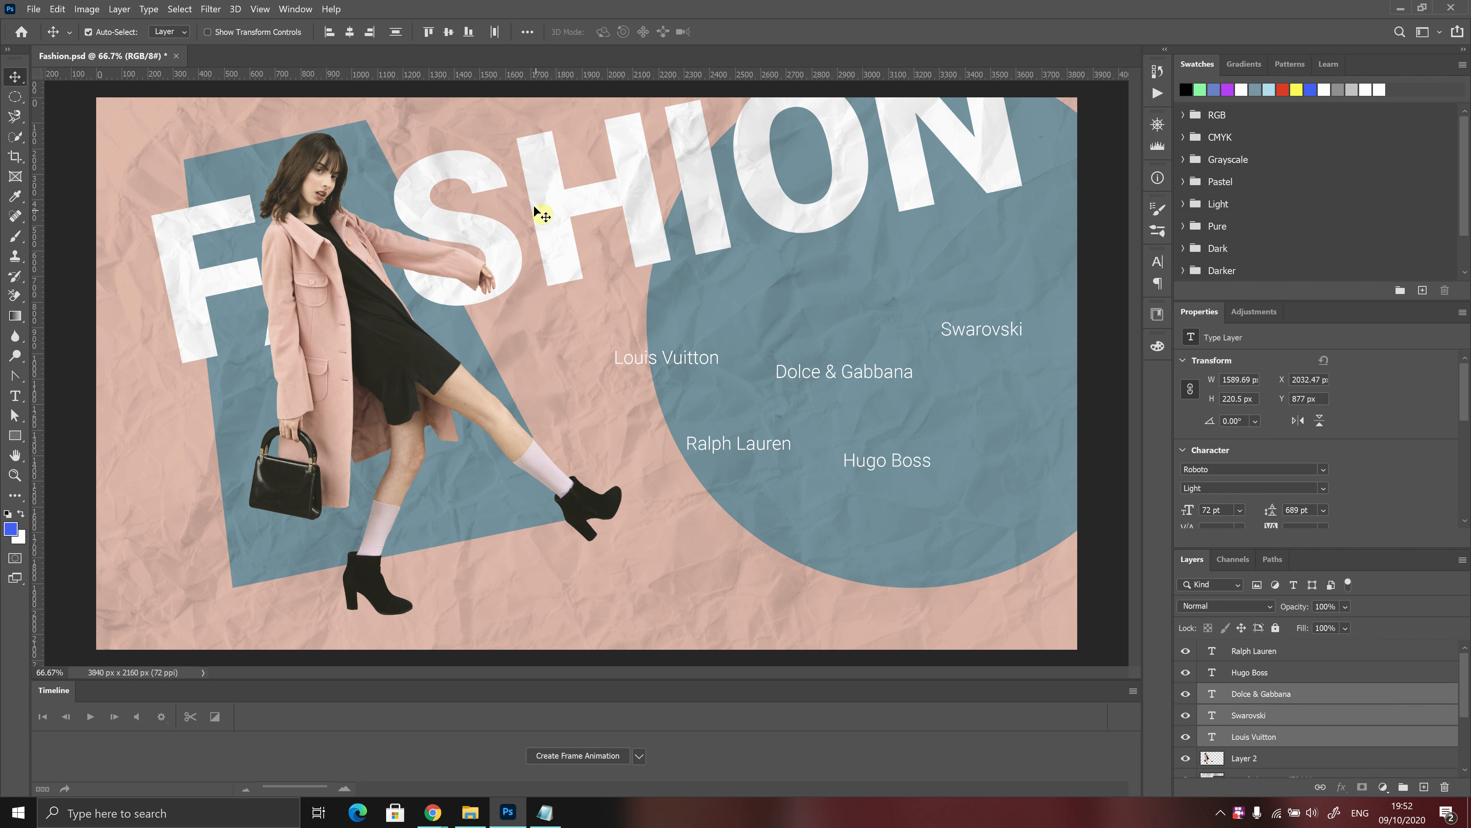
pyautogui.click(431, 36)
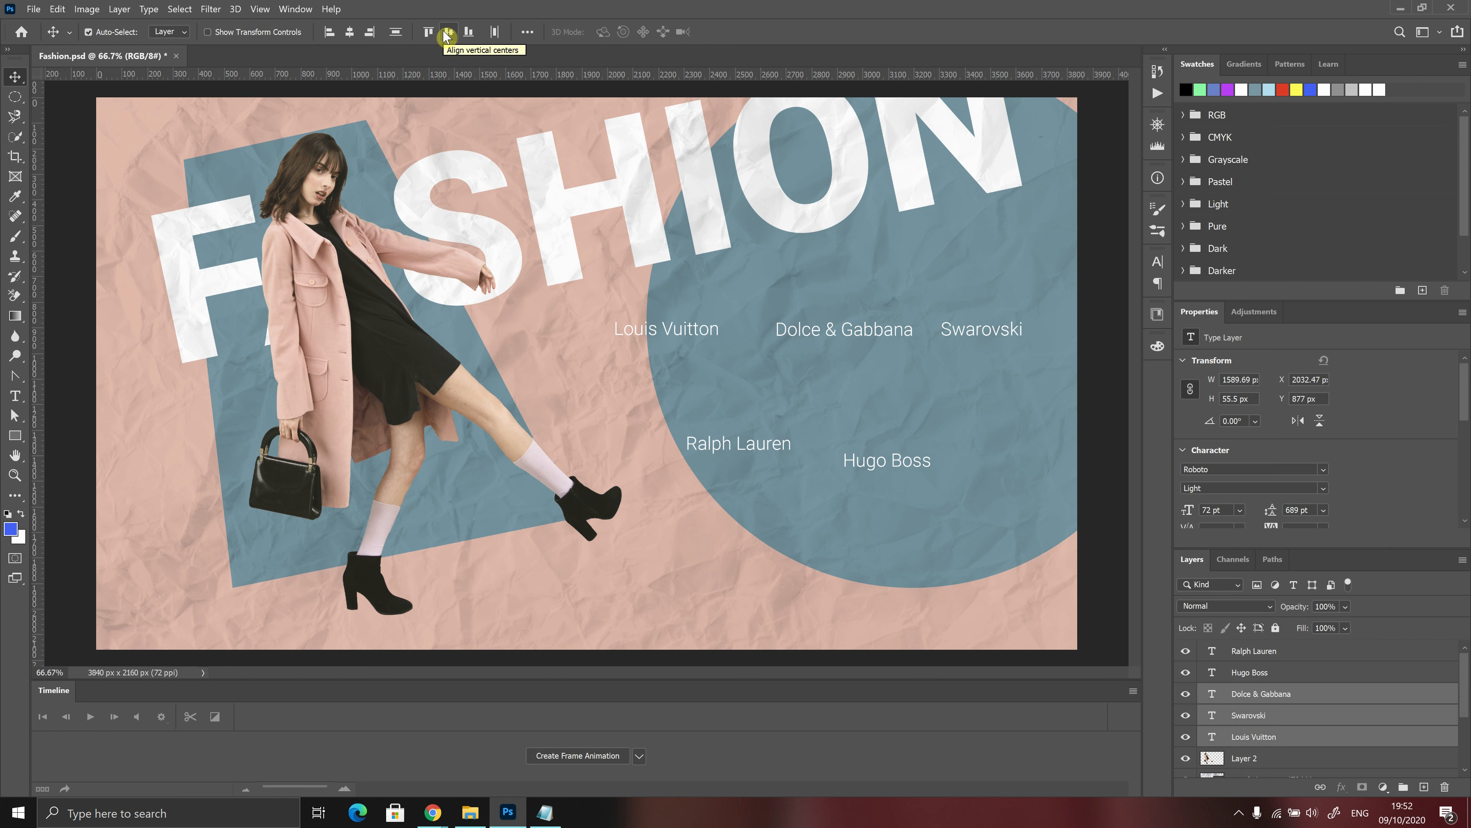
pyautogui.click(447, 35)
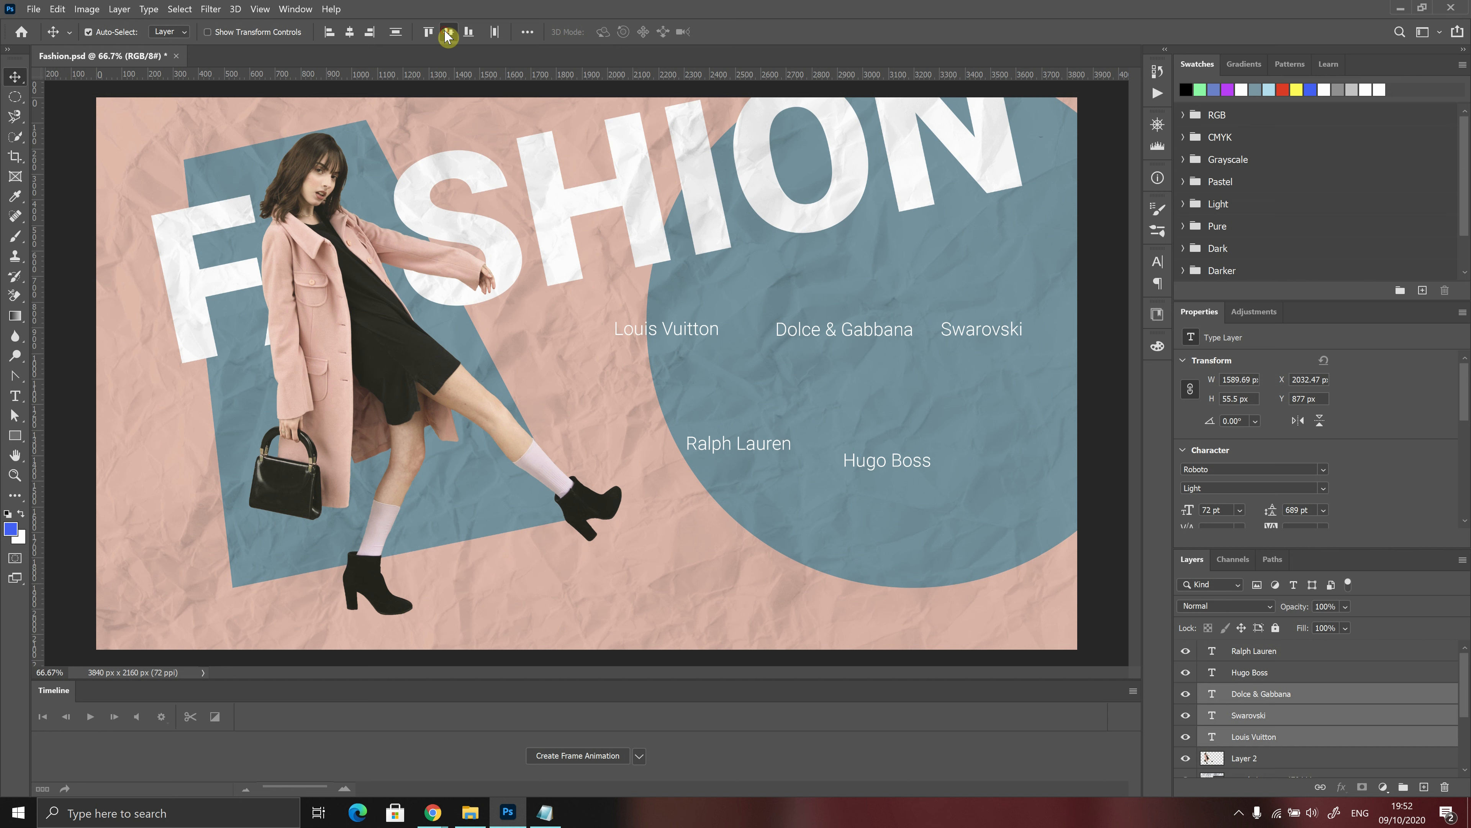
pyautogui.click(469, 35)
# Align the Hugo Boss and Ralph Lauren text layers by their vertical centers
pyautogui.click(1278, 674)
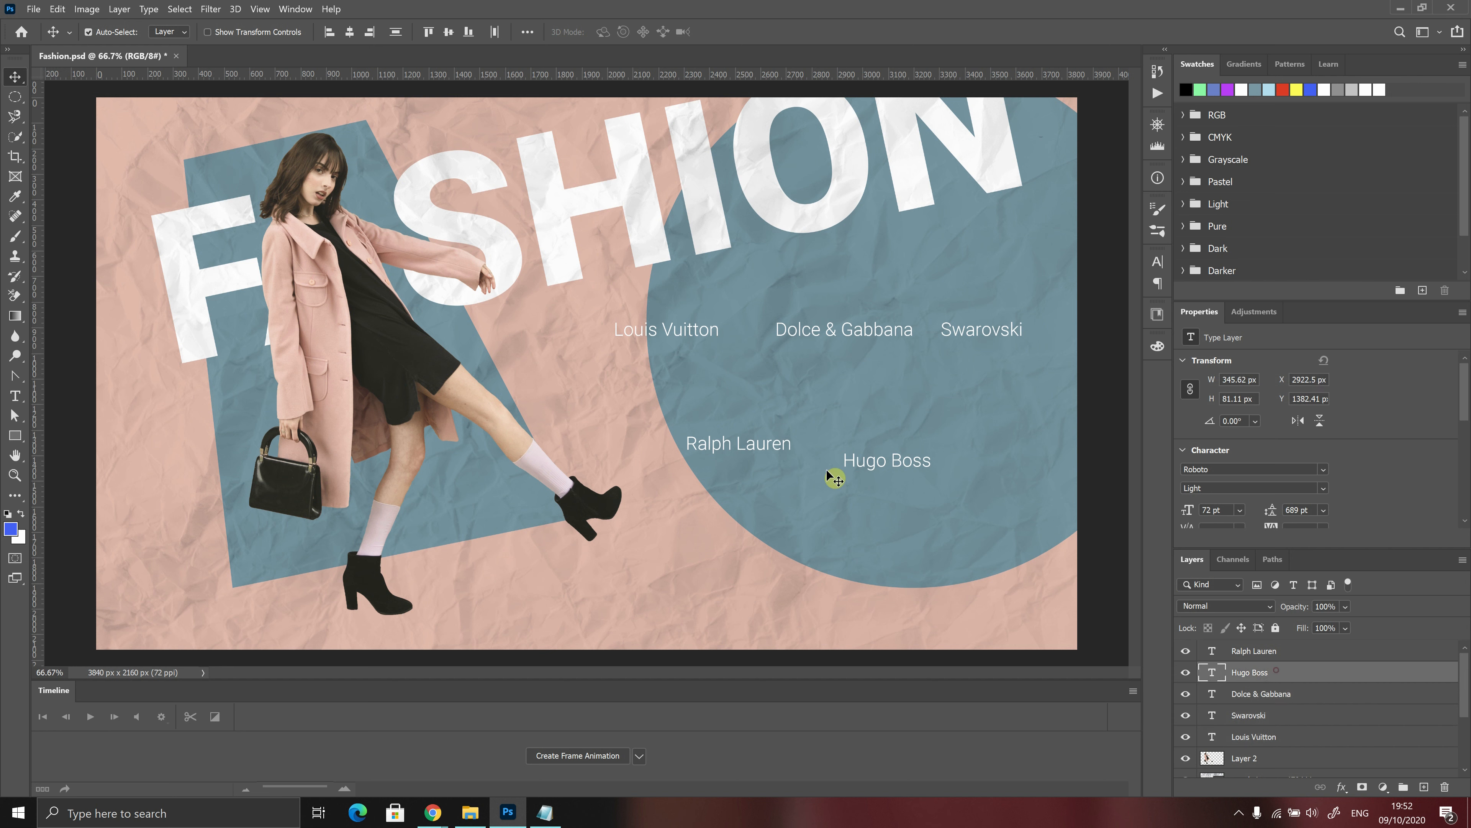
pyautogui.keyDown('shift'); pyautogui.click(1264, 652); pyautogui.keyUp('shift')
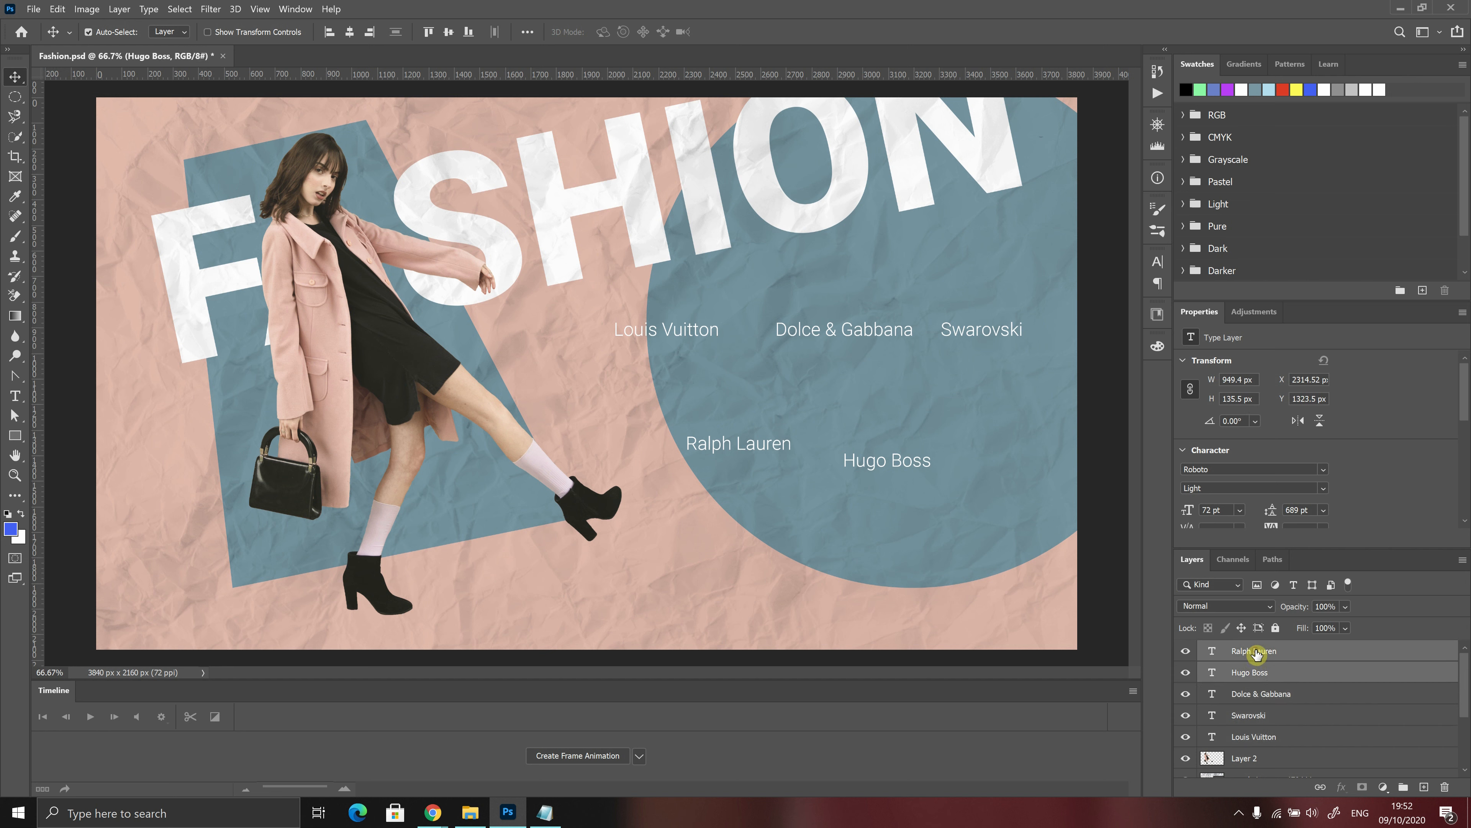
pyautogui.click(449, 31)
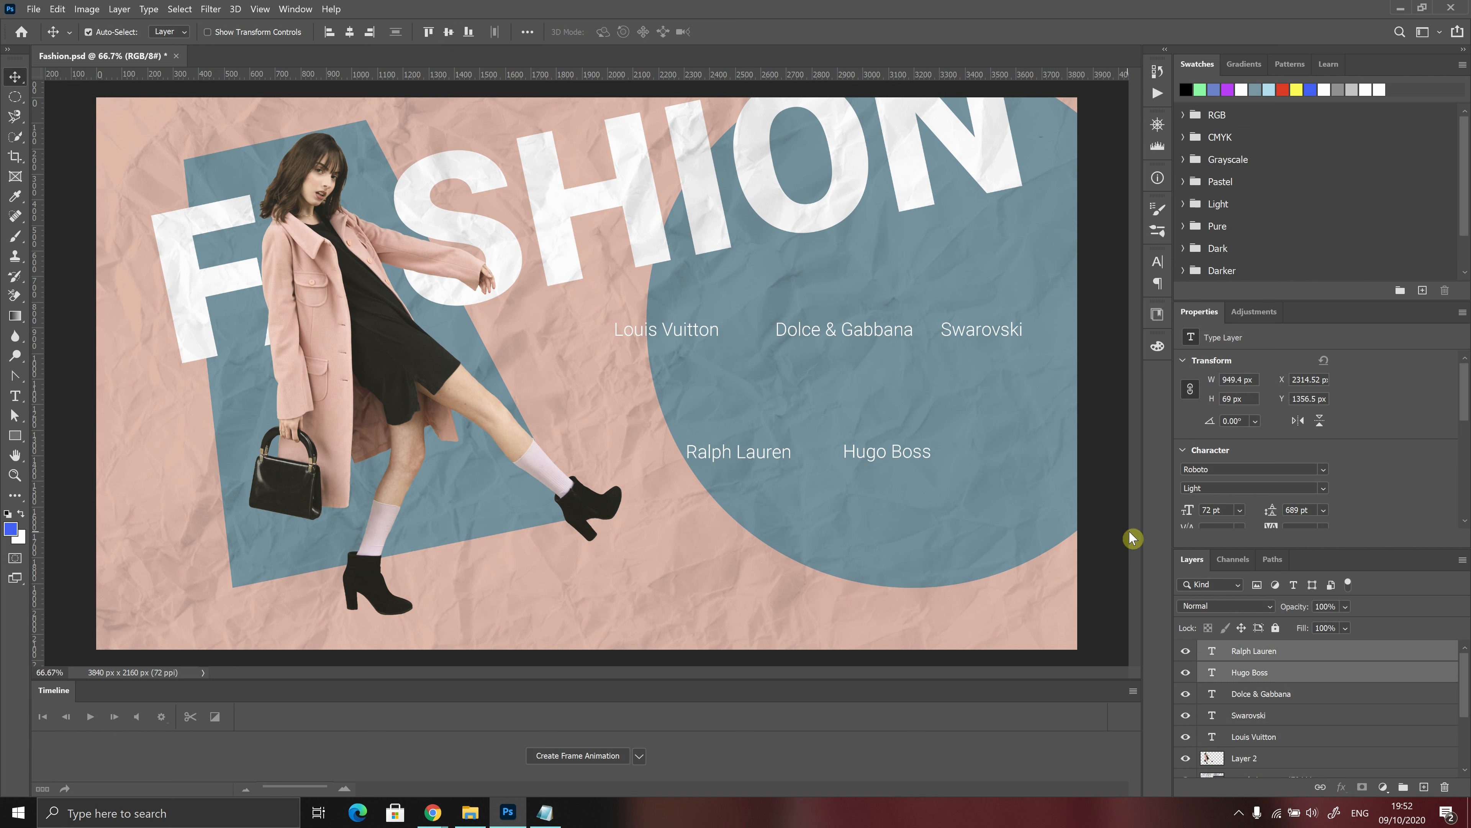
# Distribute the Dolce & Gabbana, Swarovski and Louis Vuitton text layers horizontally
pyautogui.click(1262, 698)
pyautogui.keyDown('shift'); pyautogui.click(1266, 739); pyautogui.keyUp('shift')
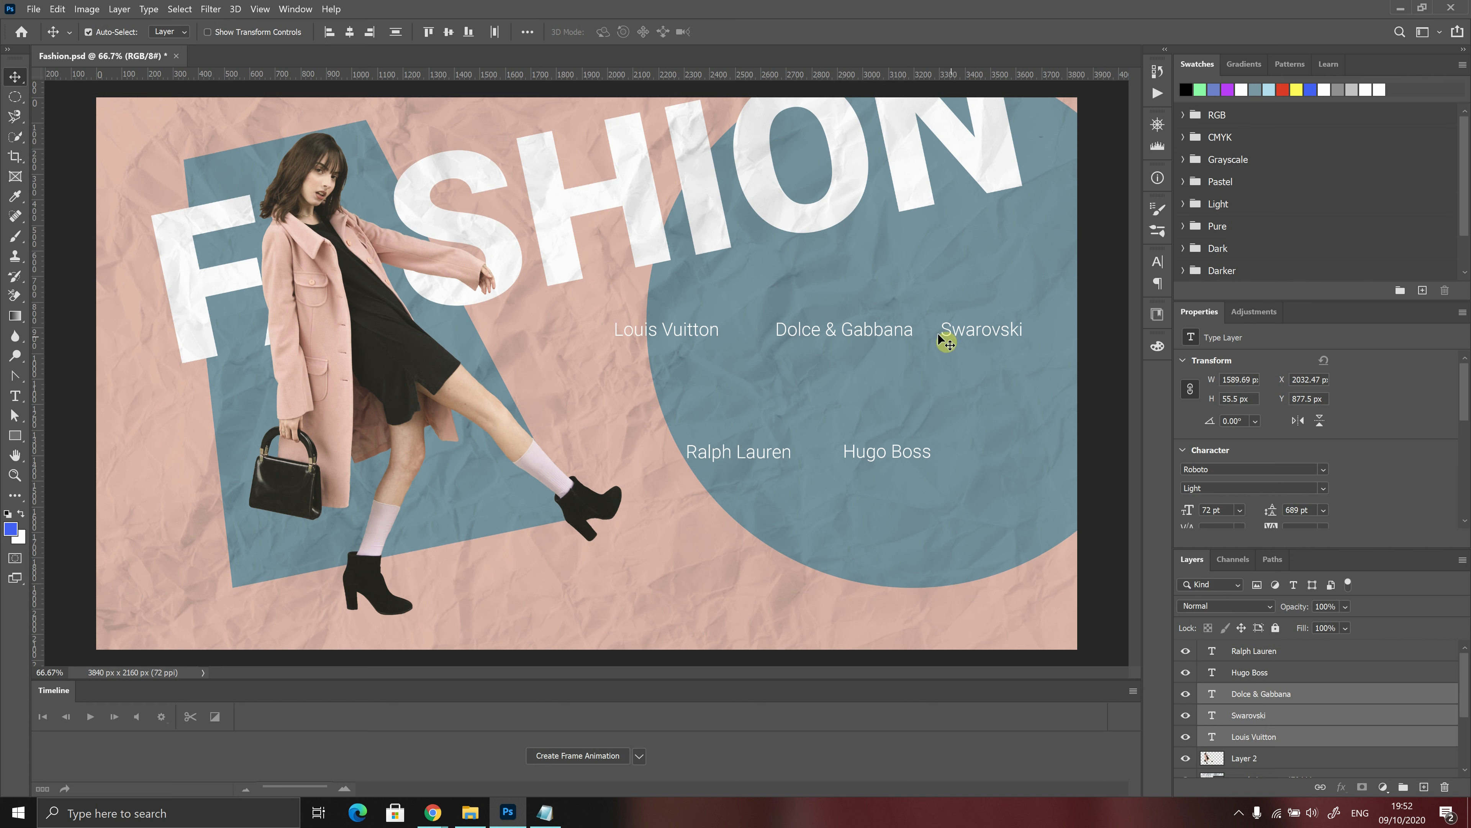
pyautogui.click(494, 31)
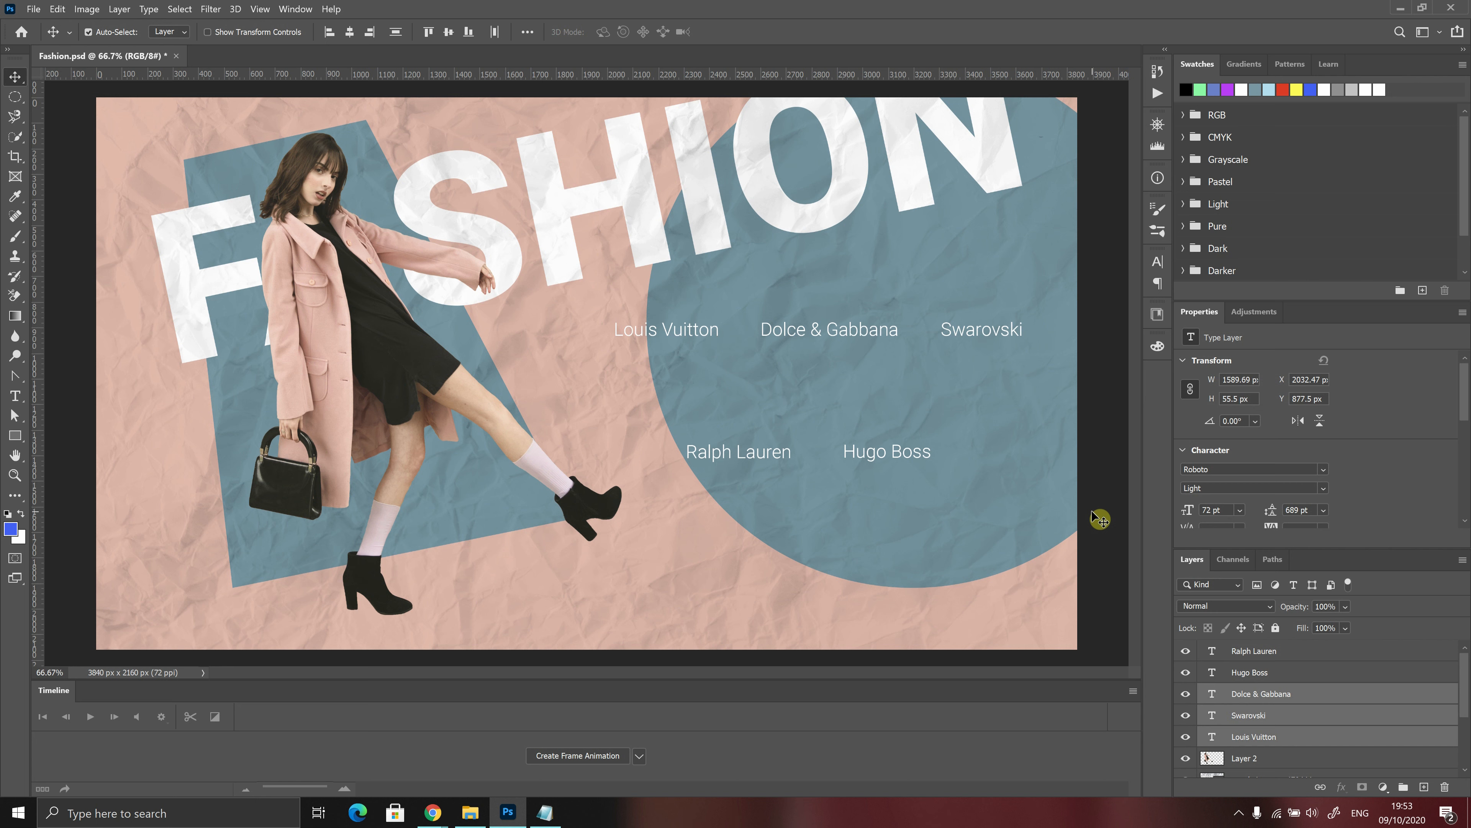
pyautogui.click(1243, 814)
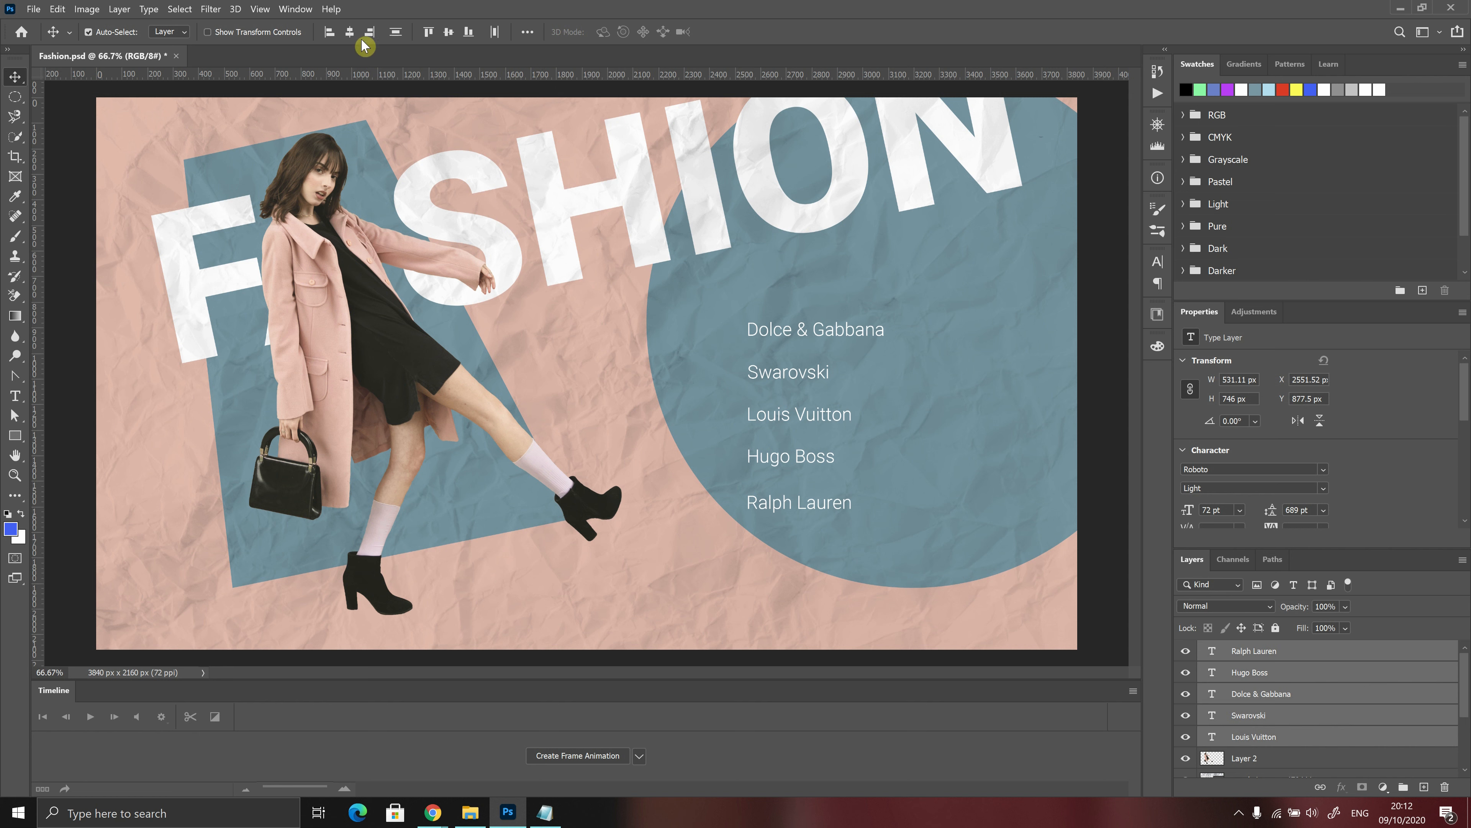
# Set the alignment reference for the selected text layers to Canvas instead of Selection
pyautogui.click(529, 34)
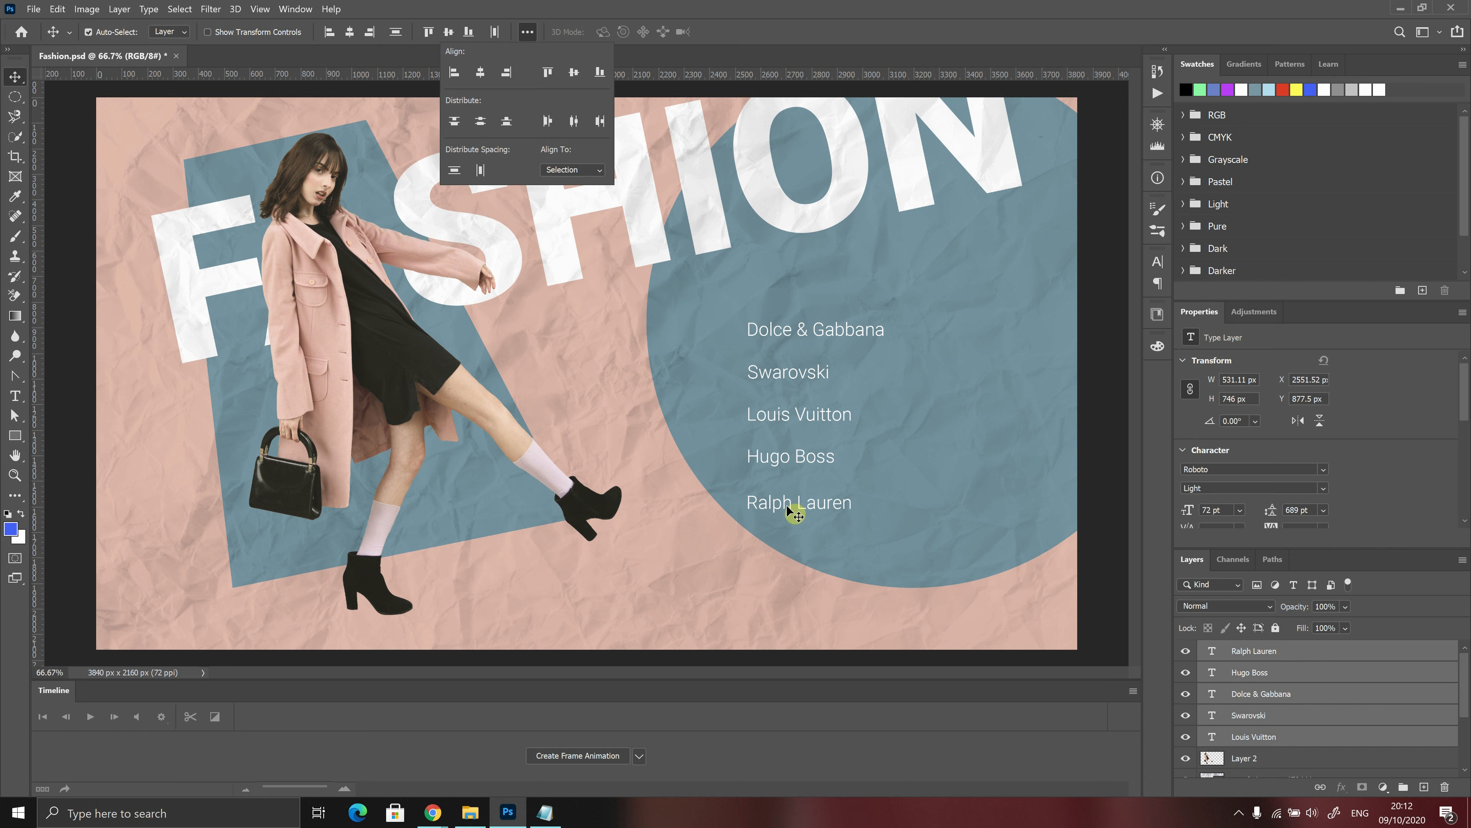
pyautogui.click(596, 170)
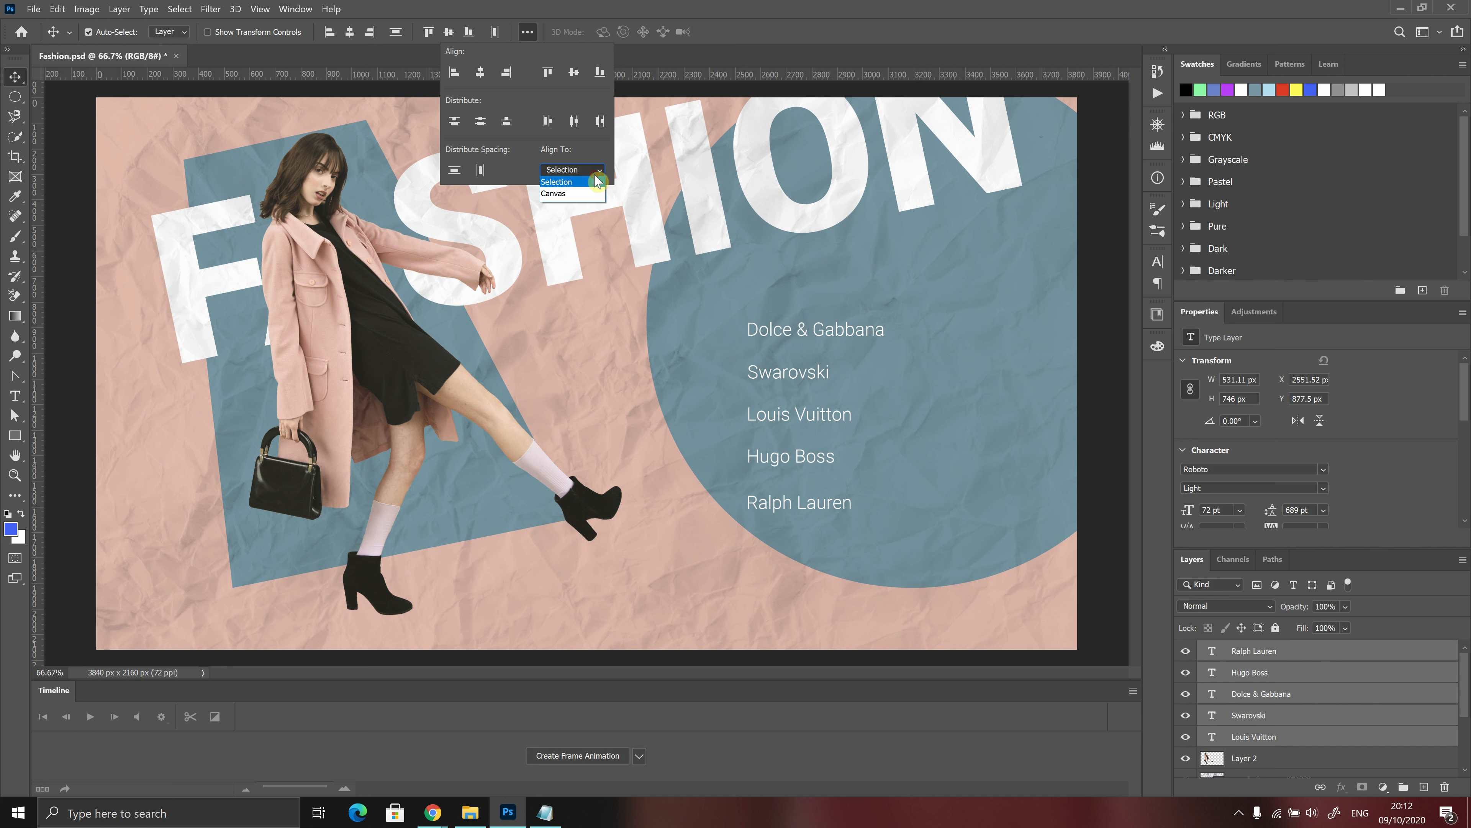
pyautogui.click(555, 194)
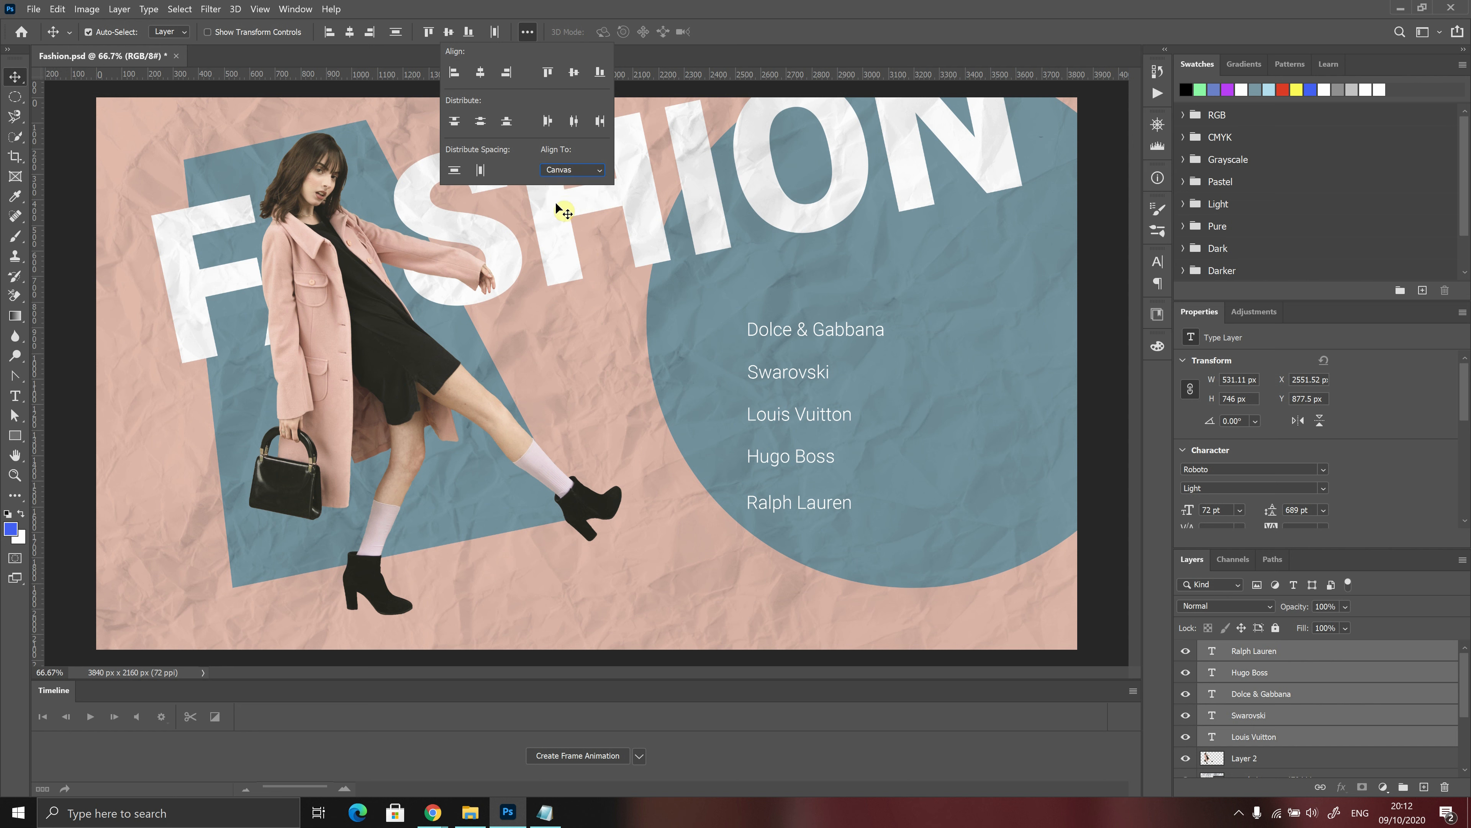
pyautogui.click(738, 11)
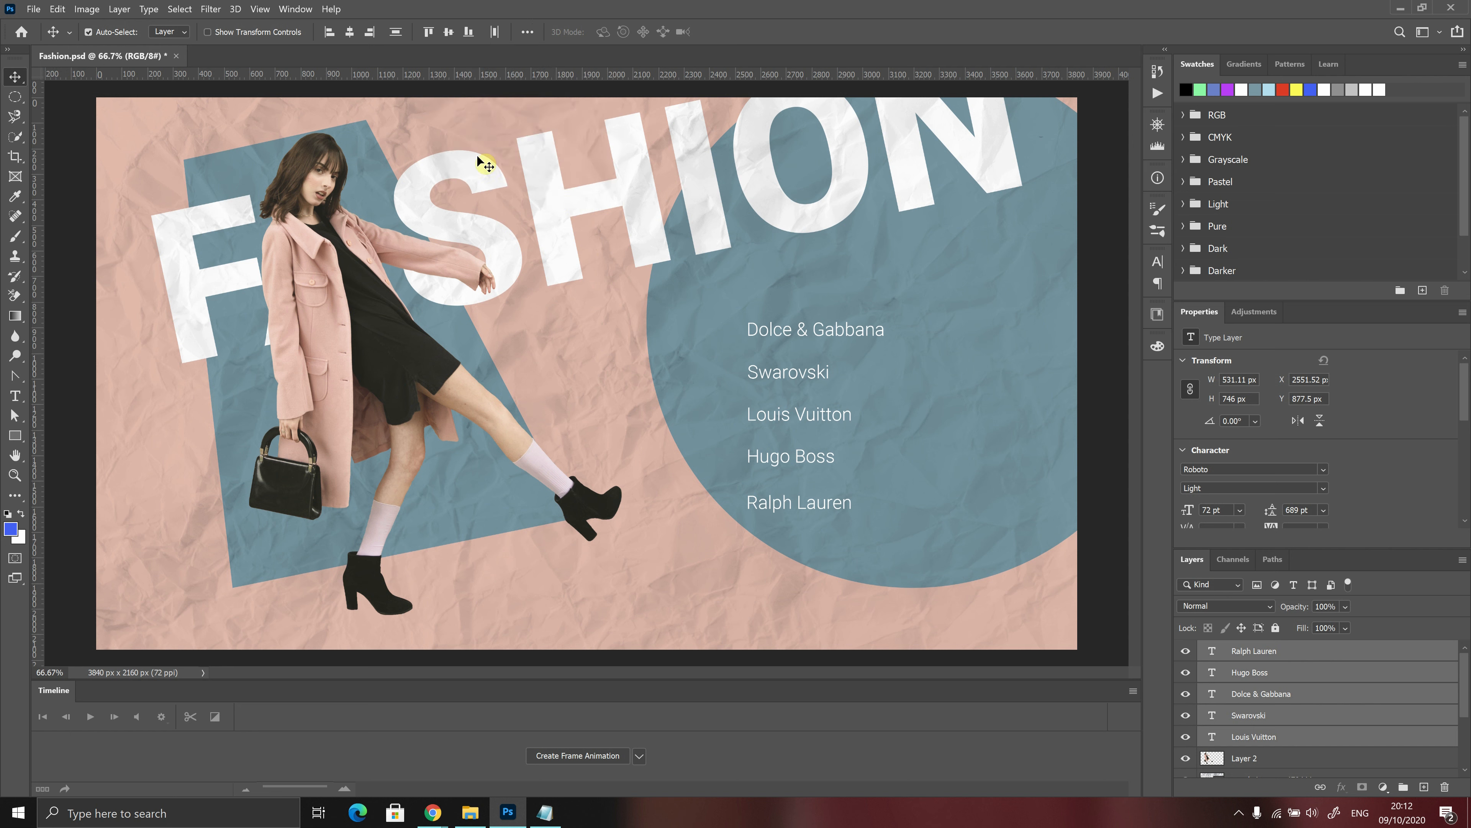
# Align the five brand-name layers to the canvas by left edges, right edges and finally horizontal centers
pyautogui.click(329, 33)
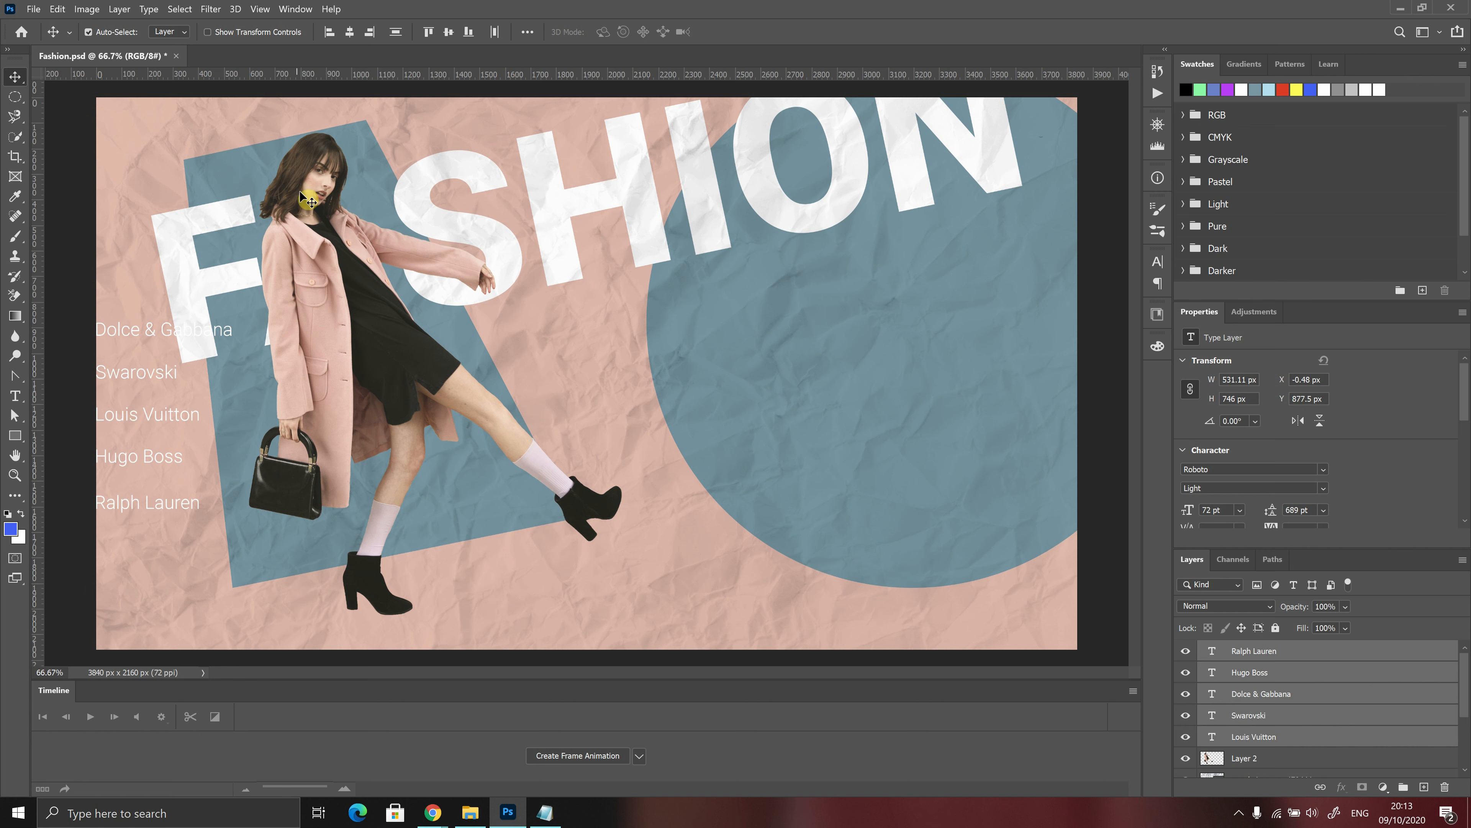
pyautogui.click(370, 33)
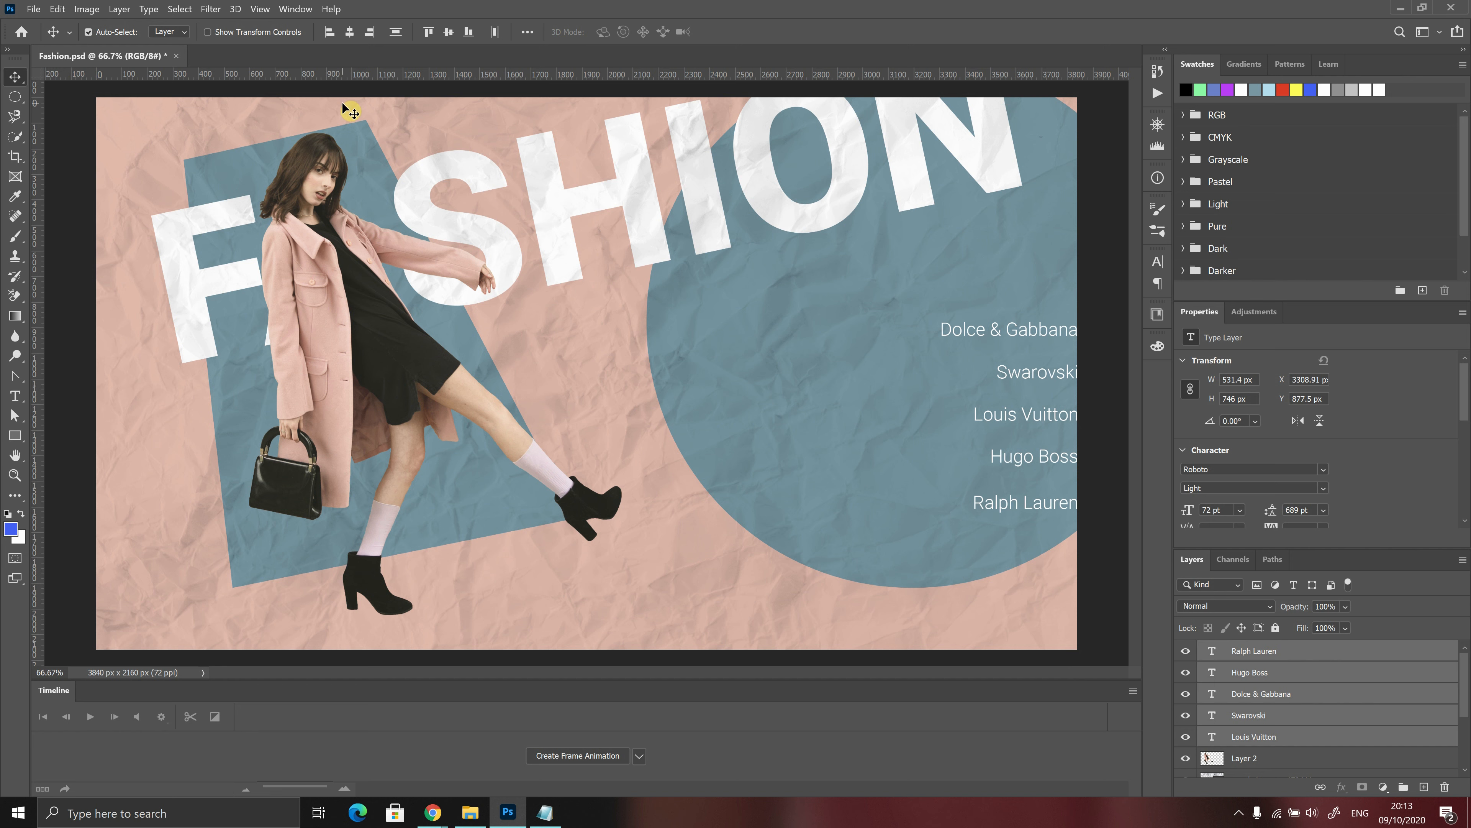
pyautogui.click(350, 32)
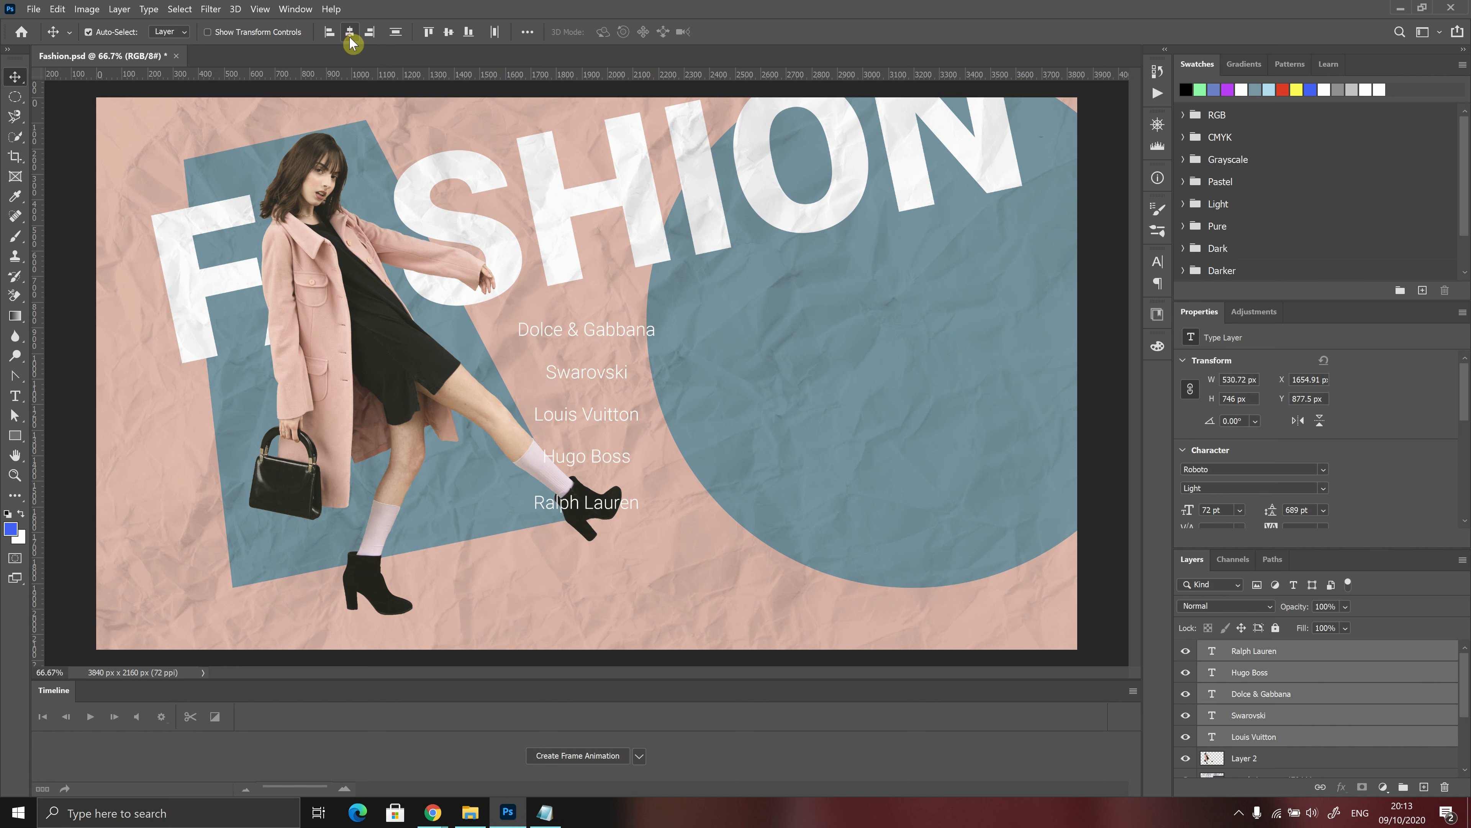